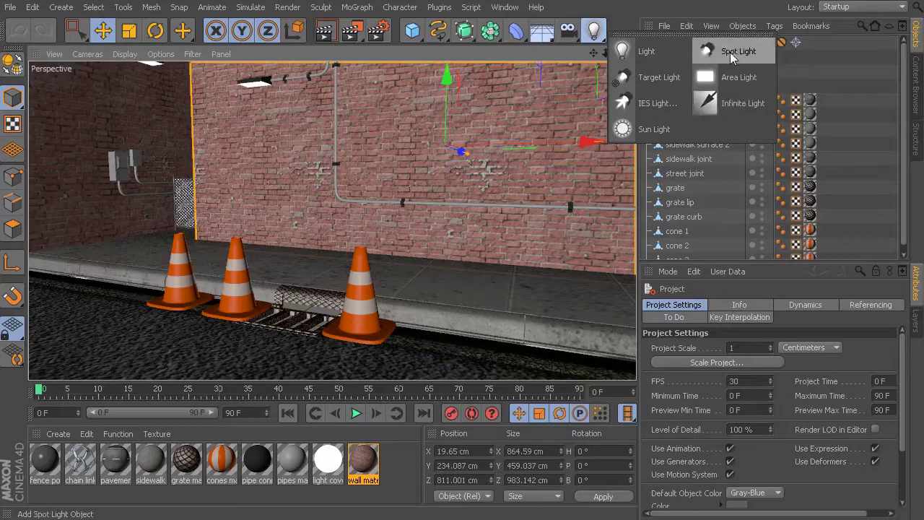
# Add an infinite light and raise it to about 112 cm above the cones
pyautogui.click(730, 108)
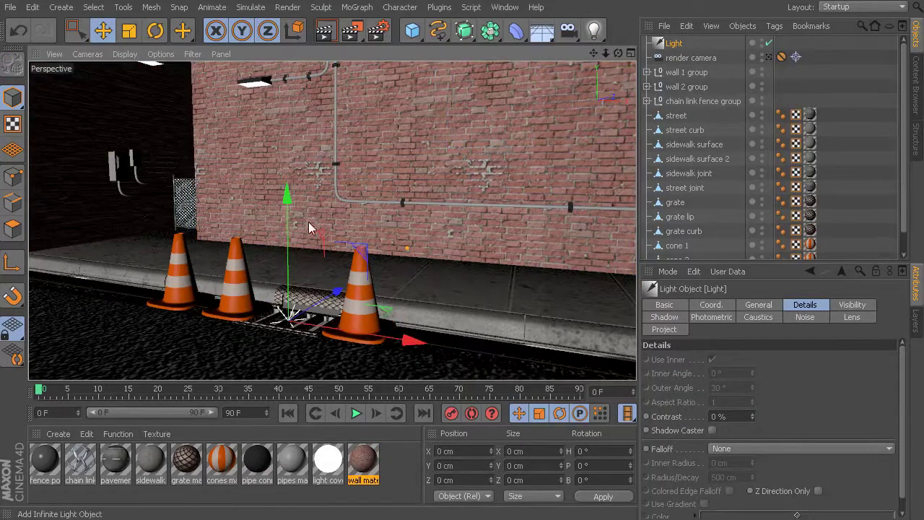
pyautogui.keyDown('alt'); pyautogui.moveTo(308, 222); pyautogui.dragTo(291, 249); pyautogui.keyUp('alt')
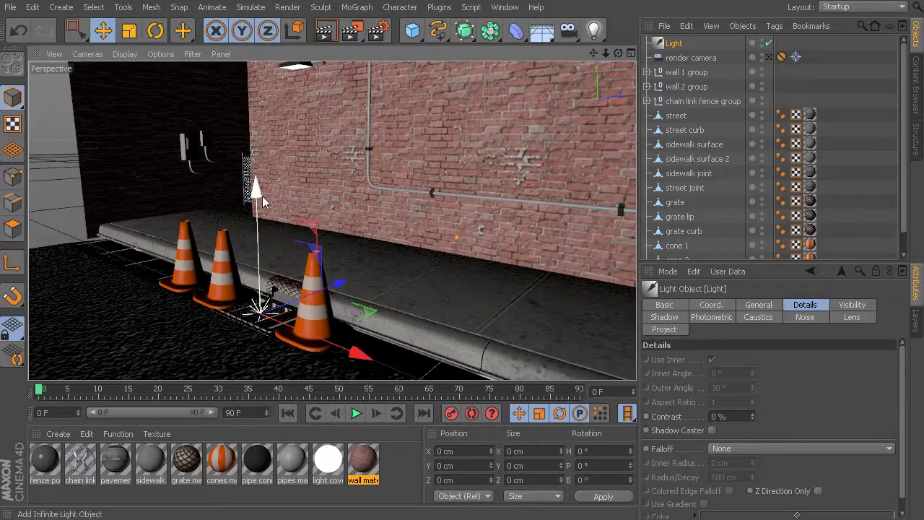
pyautogui.moveTo(259, 194); pyautogui.dragTo(254, 89)
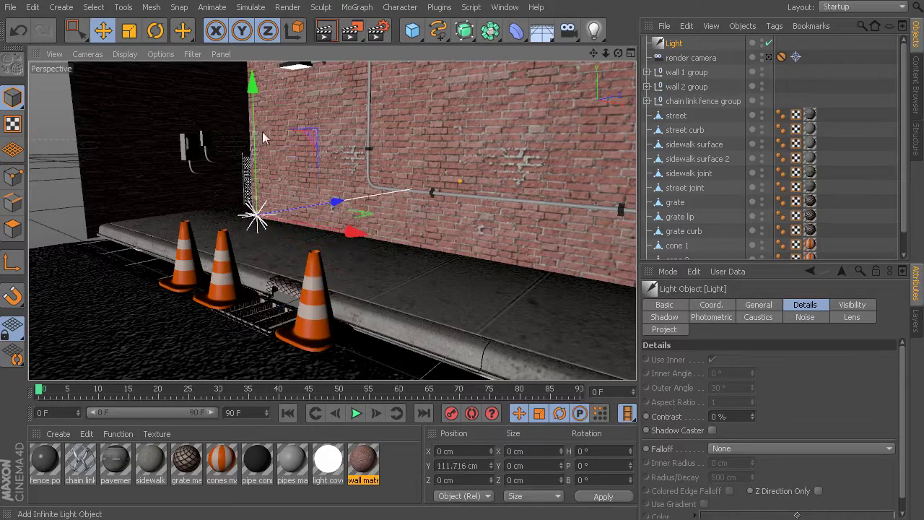
# Check the light's placement in front of the brick wall in the four-view layout
pyautogui.keyDown('alt'); pyautogui.moveTo(322, 233); pyautogui.dragTo(335, 265); pyautogui.keyUp('alt')
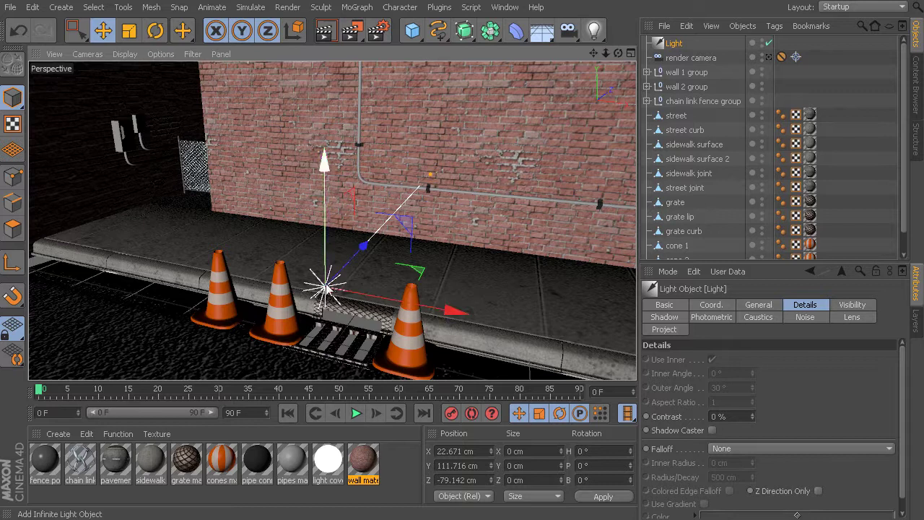
pyautogui.middleClick(325, 289)
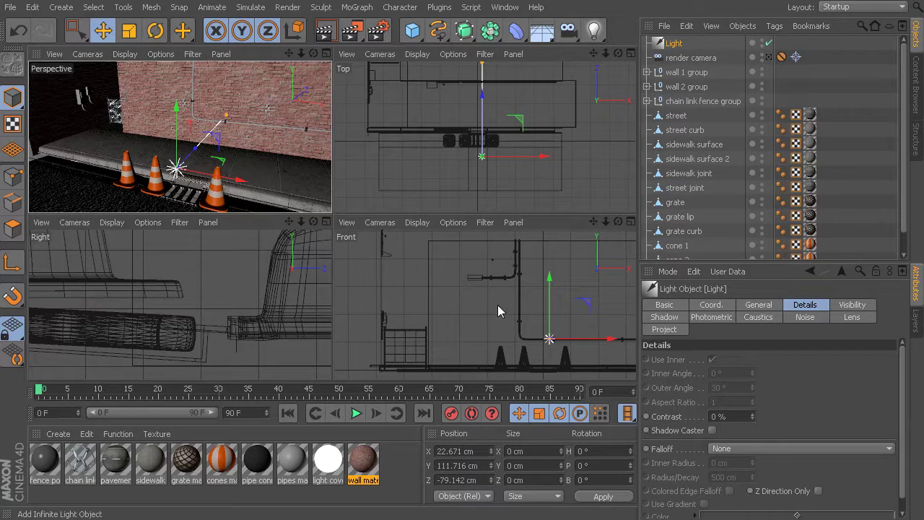
pyautogui.middleClick(218, 155)
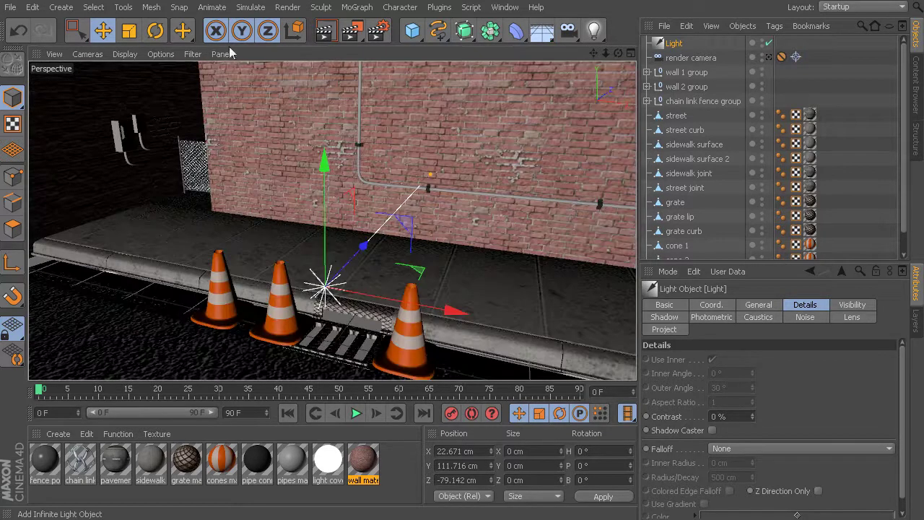
# Rotate the infinite light downward to a -31.974° pitch, lighting the wall and sidewalk
pyautogui.click(154, 31)
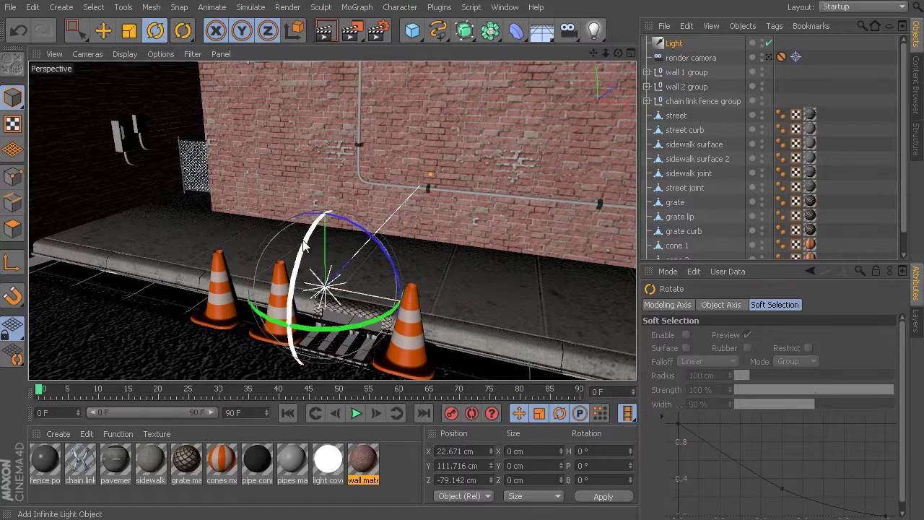
pyautogui.moveTo(303, 252); pyautogui.dragTo(328, 219)
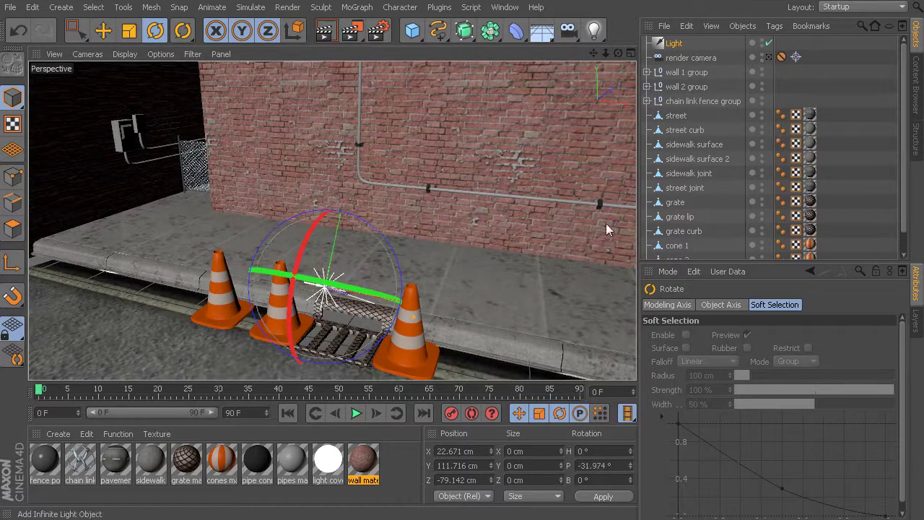
# Set the light's shadow type to Raytraced (Hard)
pyautogui.click(674, 44)
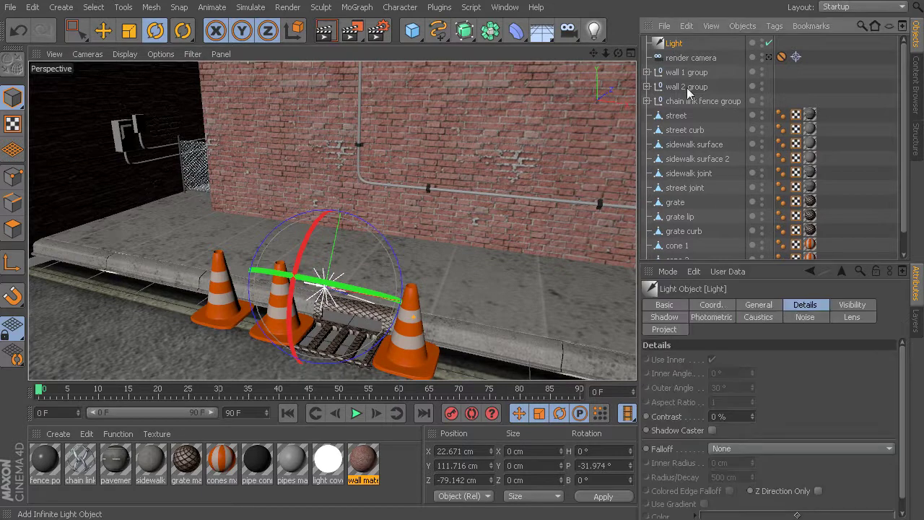
pyautogui.click(756, 306)
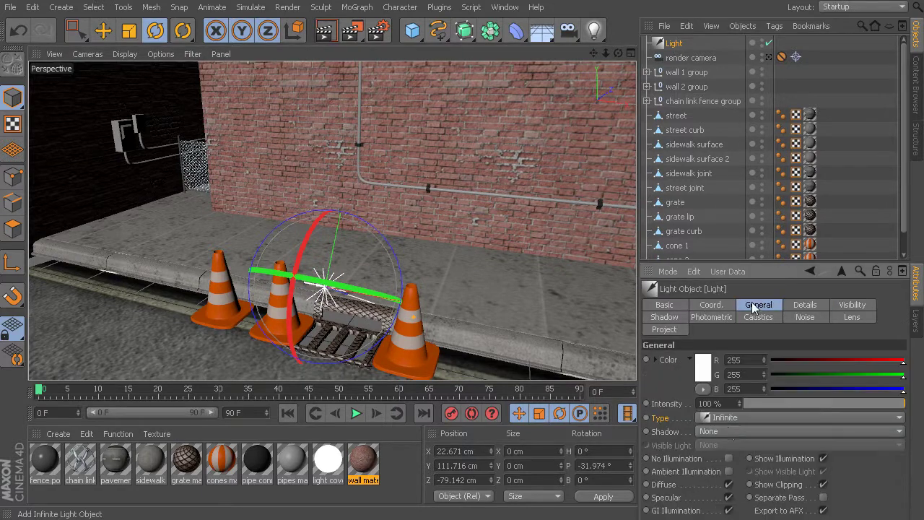
pyautogui.click(723, 430)
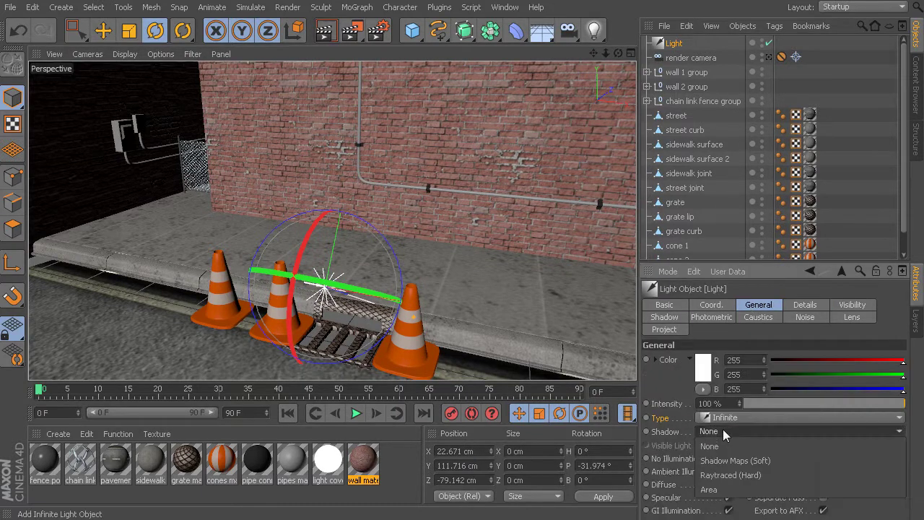
pyautogui.click(721, 476)
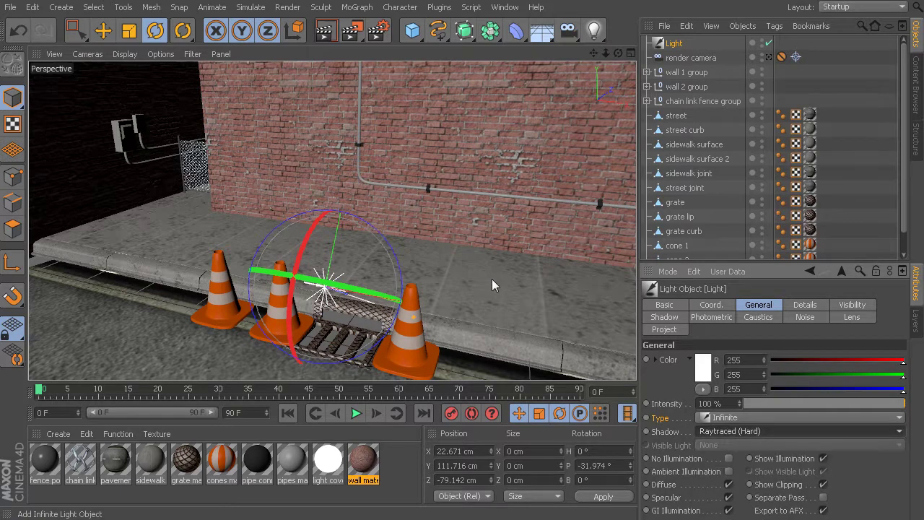
# Start an interactive render region and tilt the light to about -12° pitch, previewing cone shadows
pyautogui.hotkey('alt', 'r')
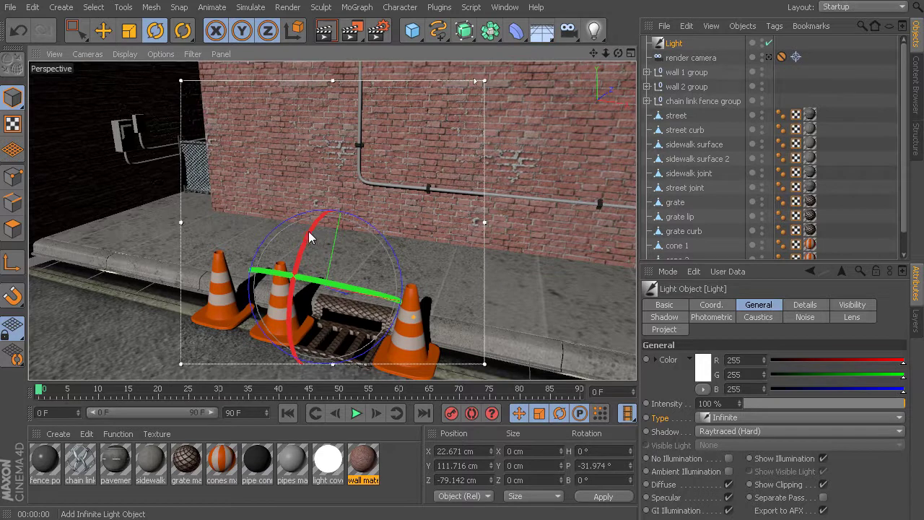
pyautogui.moveTo(309, 234); pyautogui.dragTo(303, 257)
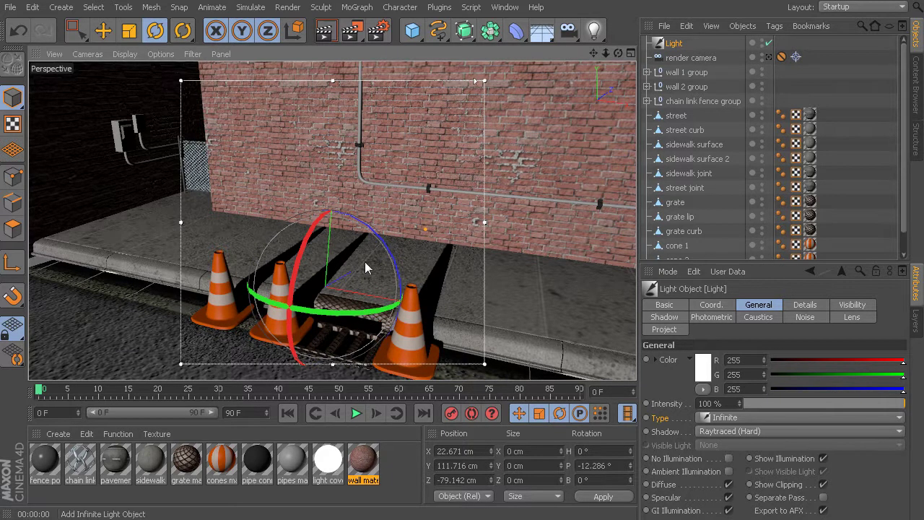
pyautogui.keyDown('alt'); pyautogui.moveTo(370, 262); pyautogui.dragTo(348, 264); pyautogui.keyUp('alt')
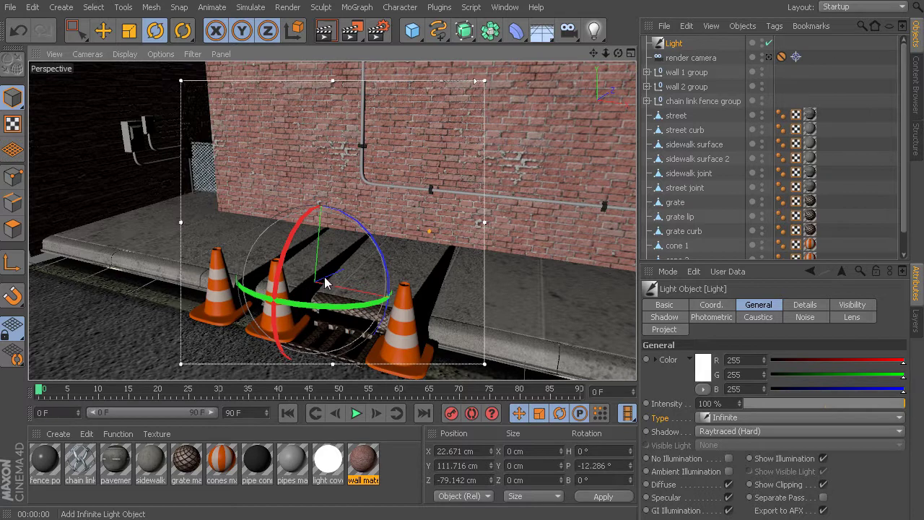
pyautogui.keyDown('alt'); pyautogui.moveTo(337, 279); pyautogui.dragTo(376, 296); pyautogui.keyUp('alt')
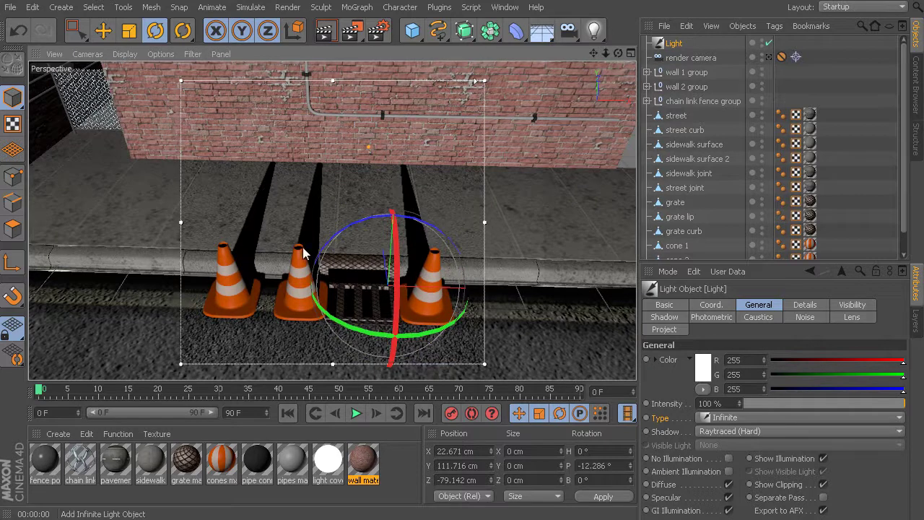
pyautogui.click(707, 307)
pyautogui.click(758, 305)
pyautogui.click(739, 418)
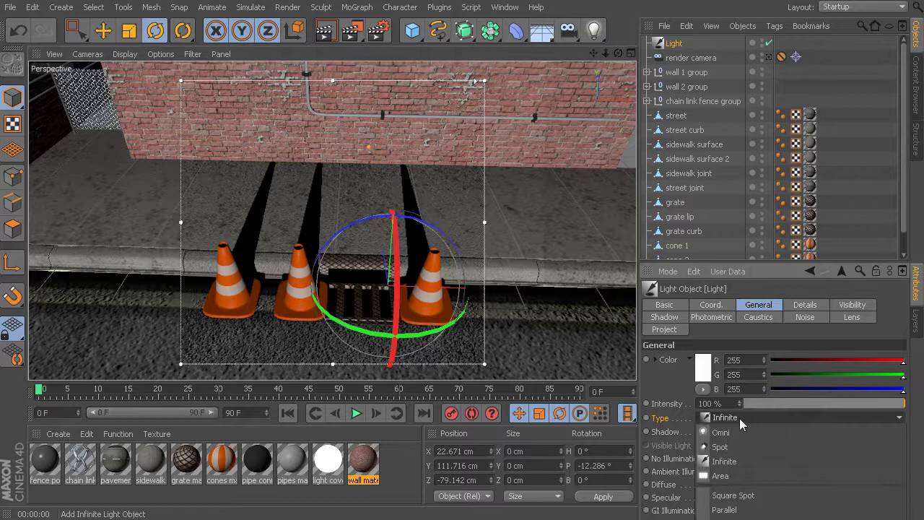
pyautogui.click(729, 432)
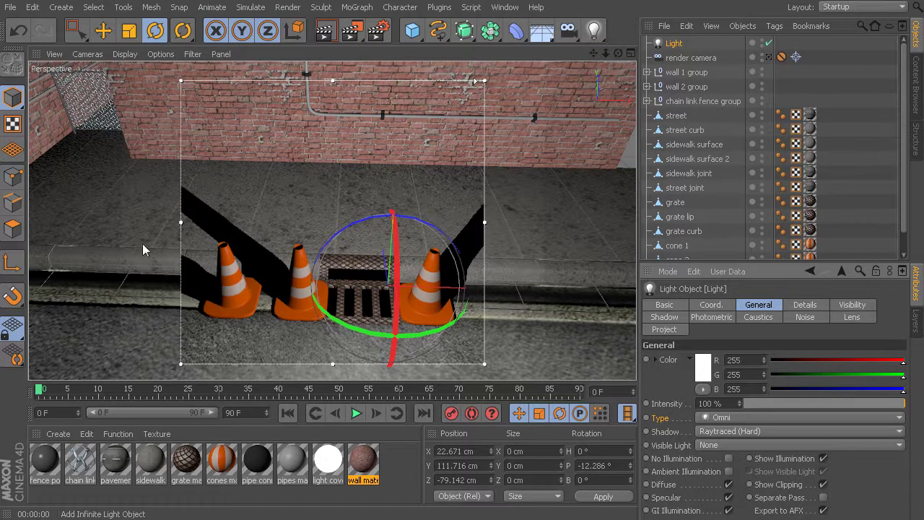
pyautogui.click(747, 417)
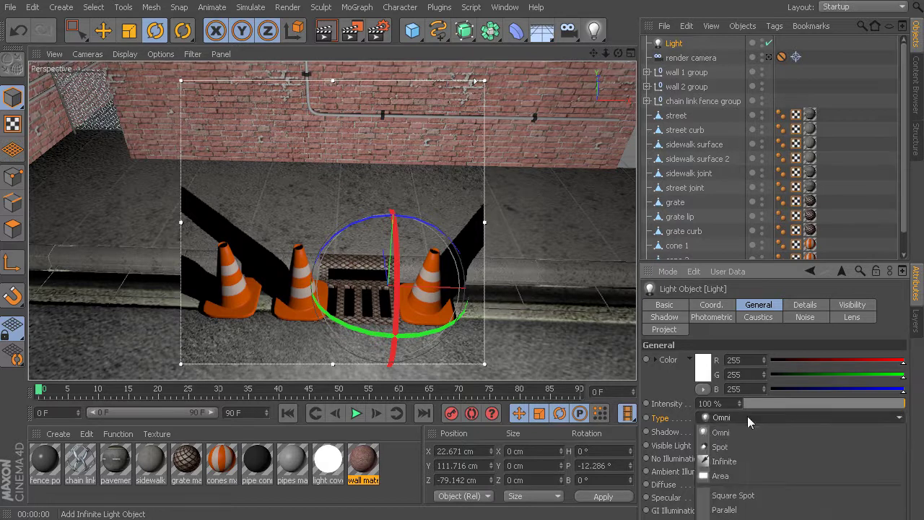
pyautogui.click(736, 457)
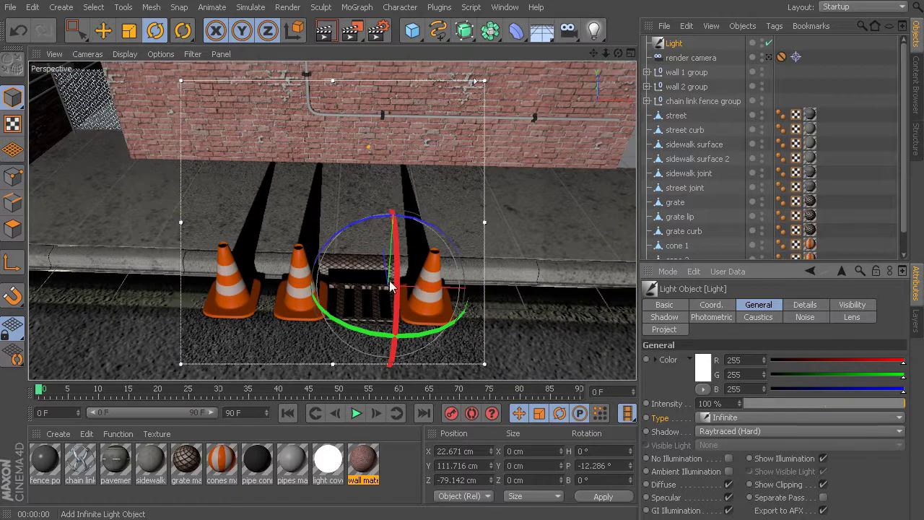
# Re-aim the infinite light to H 14.4°, P -34.2°, B 8.2°, shortening the cones' shadows
pyautogui.keyDown('alt'); pyautogui.moveTo(390, 287); pyautogui.dragTo(322, 260); pyautogui.keyUp('alt')
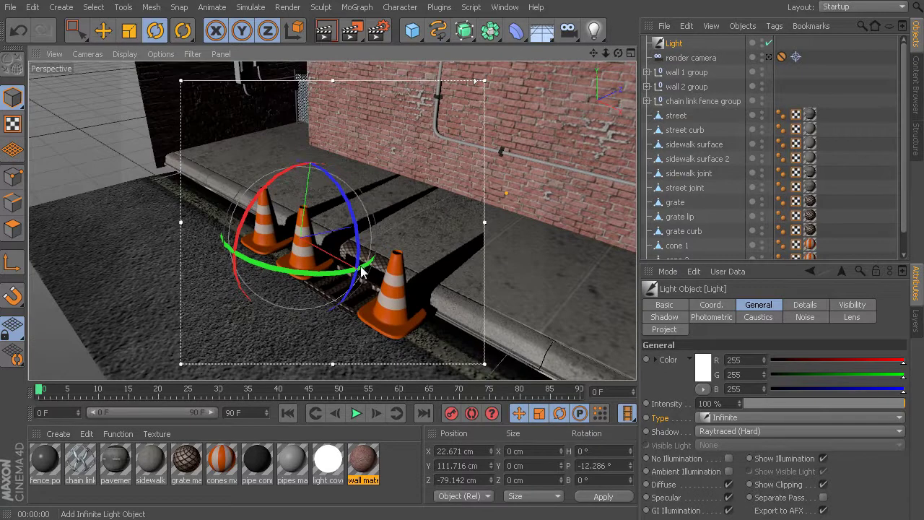
pyautogui.keyDown('alt'); pyautogui.moveTo(374, 287); pyautogui.dragTo(366, 241); pyautogui.keyUp('alt')
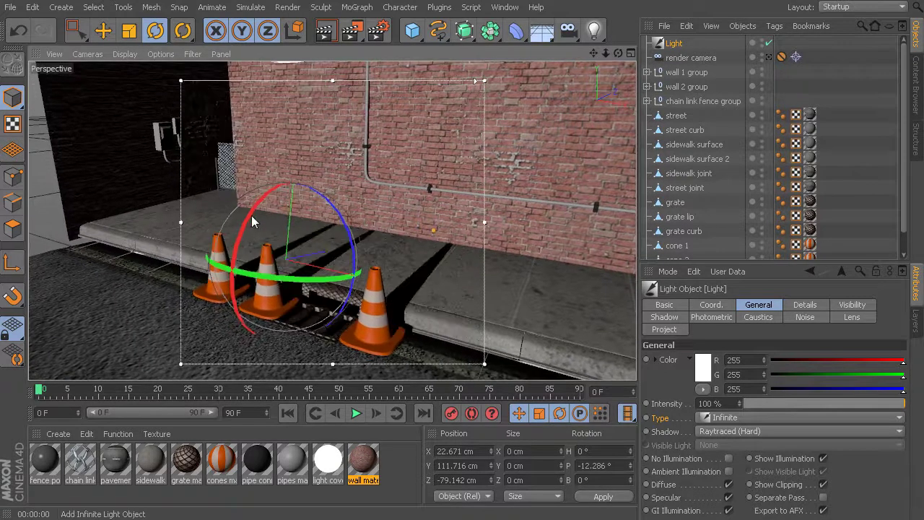
pyautogui.moveTo(249, 214); pyautogui.dragTo(269, 189)
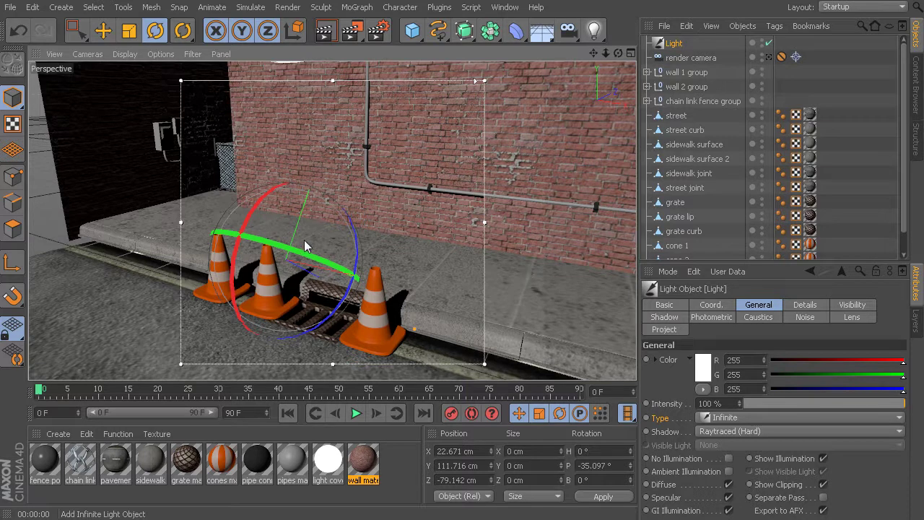
pyautogui.keyDown('alt'); pyautogui.moveTo(302, 241); pyautogui.dragTo(318, 256); pyautogui.keyUp('alt')
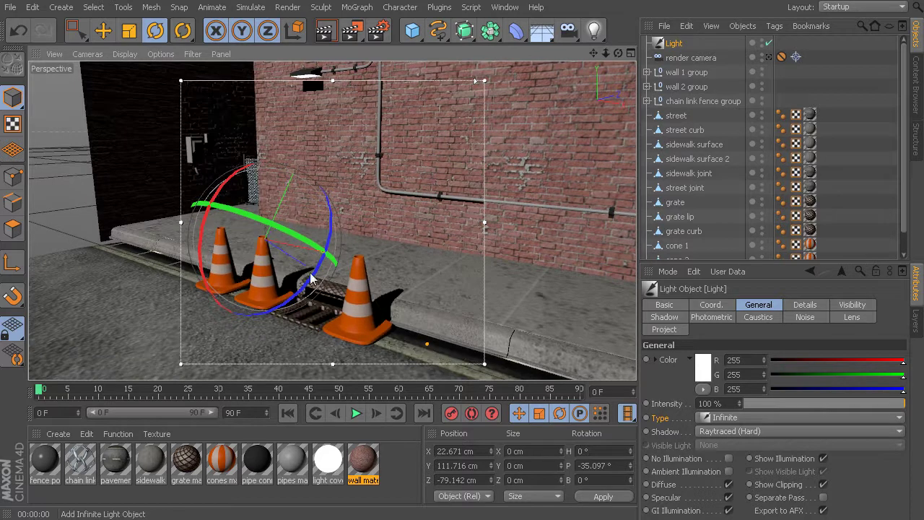
pyautogui.keyDown('alt'); pyautogui.moveTo(348, 268); pyautogui.dragTo(329, 239); pyautogui.keyUp('alt')
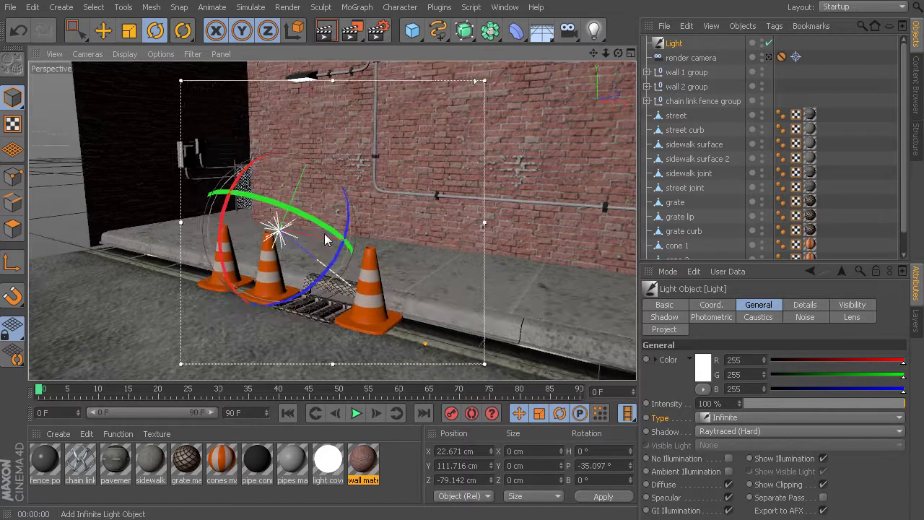
pyautogui.moveTo(271, 207); pyautogui.dragTo(293, 233)
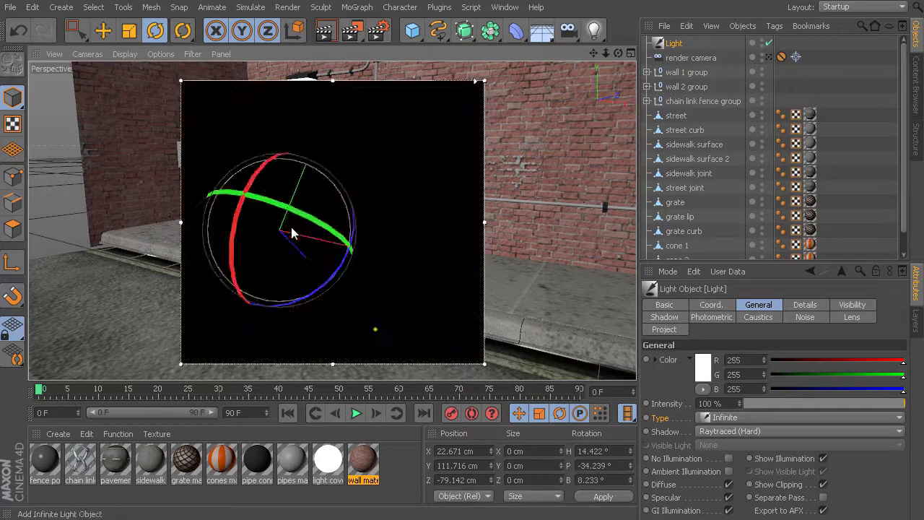
pyautogui.keyDown('alt'); pyautogui.moveTo(346, 273); pyautogui.dragTo(317, 268); pyautogui.keyUp('alt')
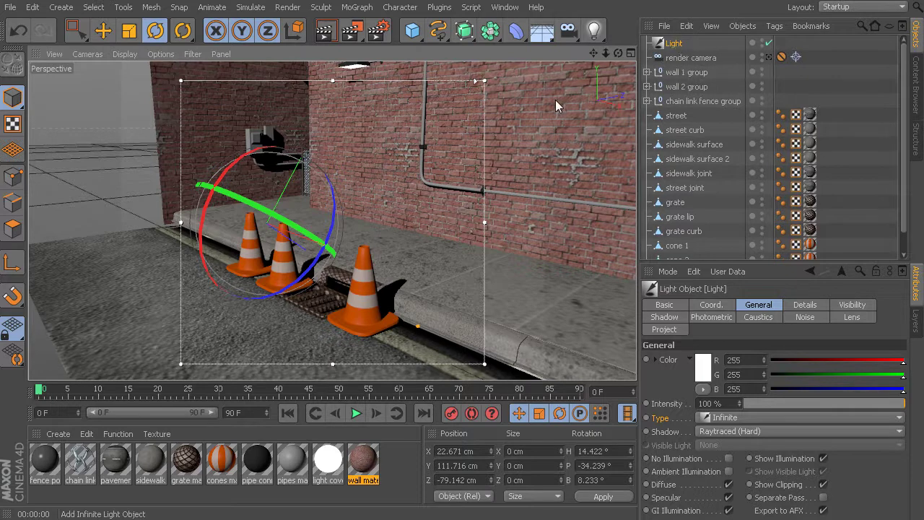
# Delete the infinite light and add a Sun light in its place
pyautogui.press('Delete')
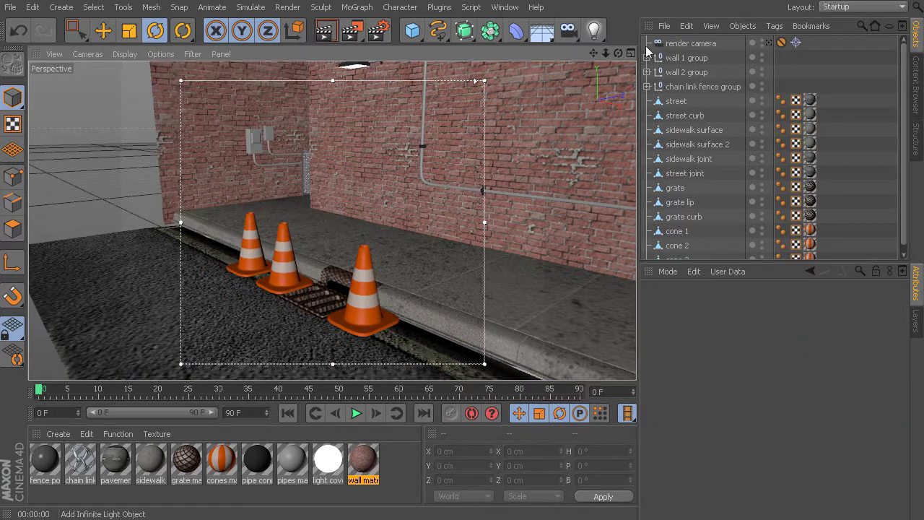
pyautogui.click(594, 32)
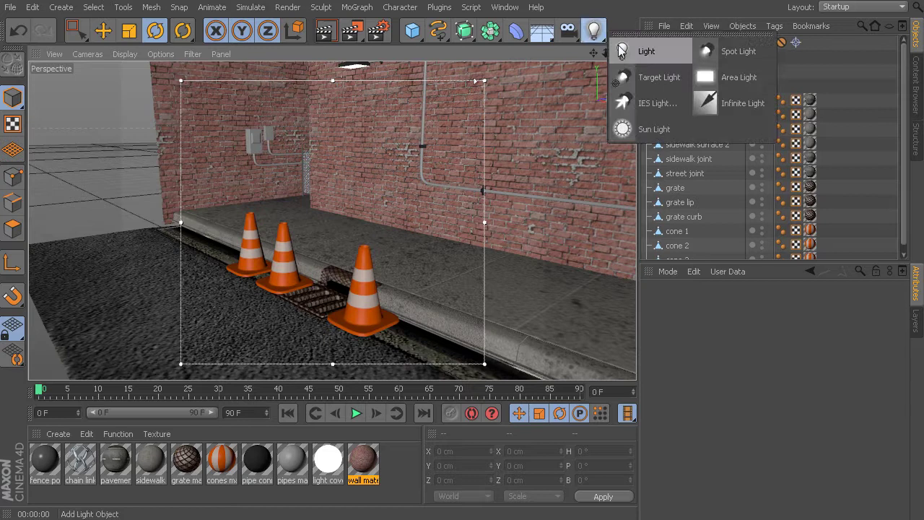
pyautogui.click(643, 130)
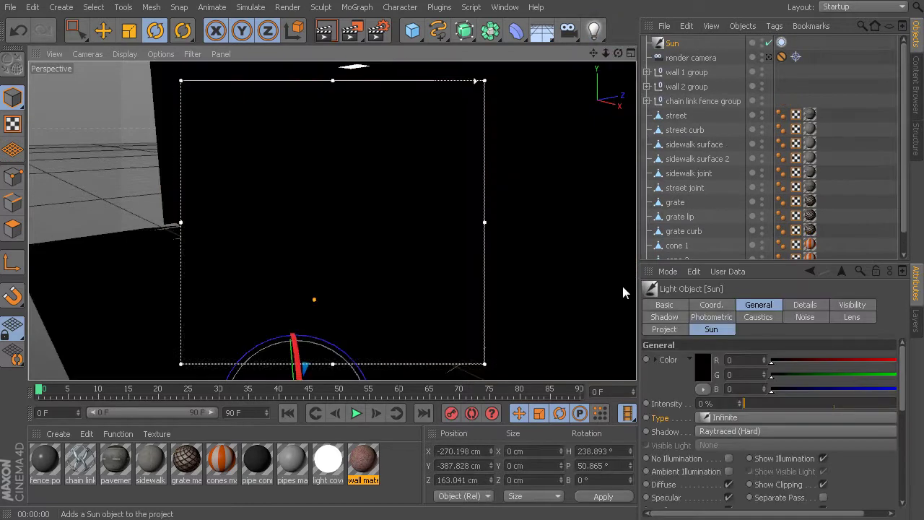
# Review the Sun light's coordinates and light type, then show its sun time and location settings
pyautogui.click(711, 306)
pyautogui.click(758, 307)
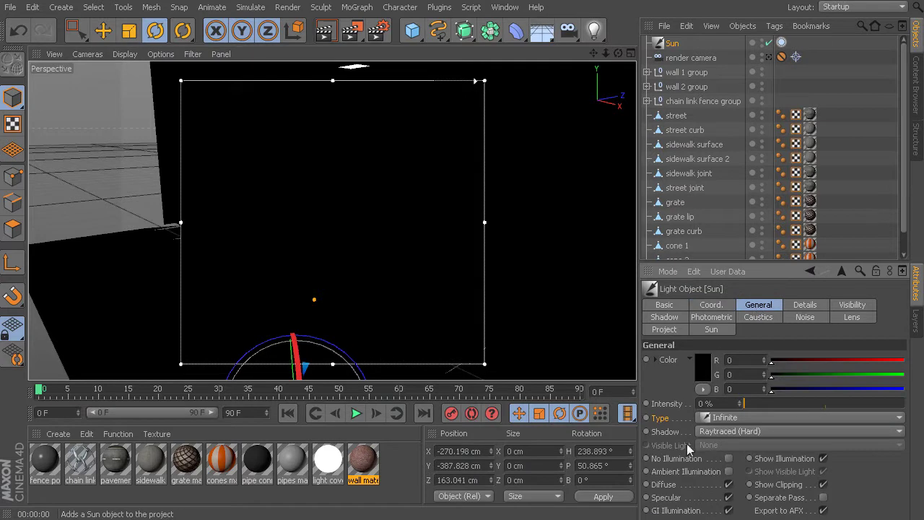
pyautogui.click(742, 419)
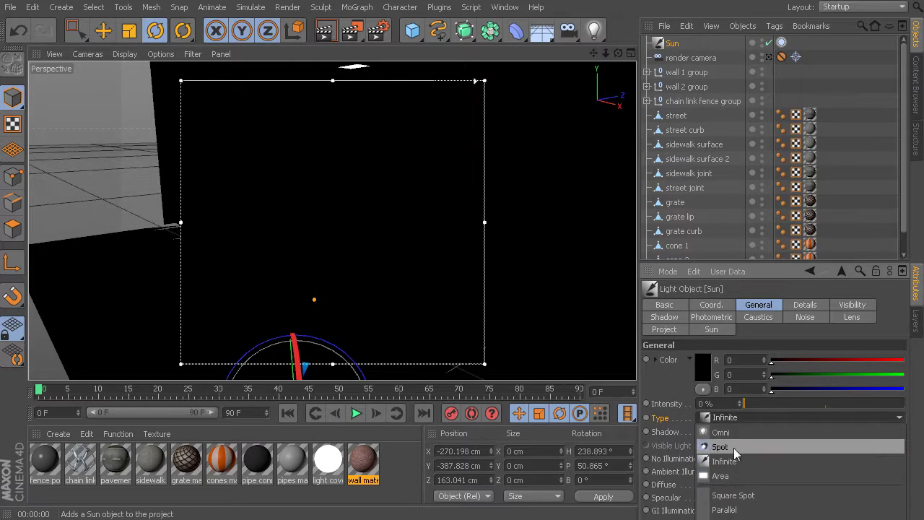
pyautogui.click(726, 397)
pyautogui.click(595, 32)
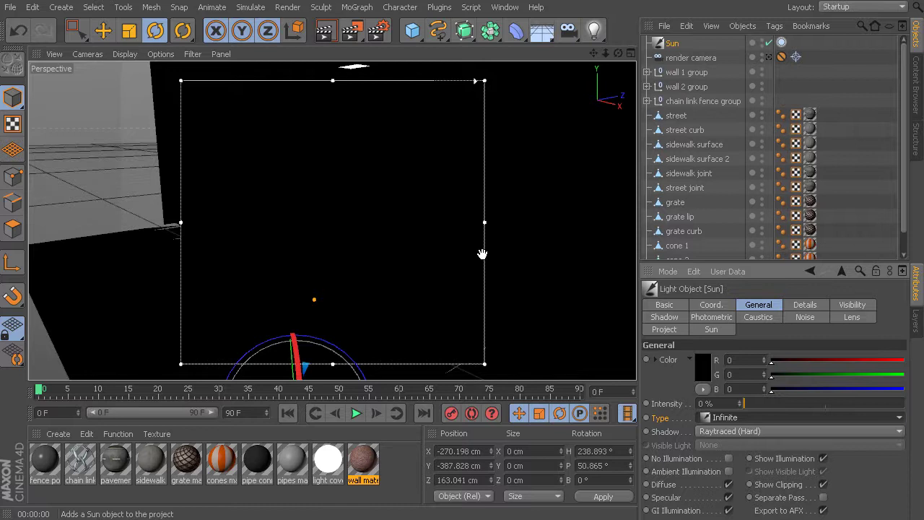
pyautogui.click(709, 331)
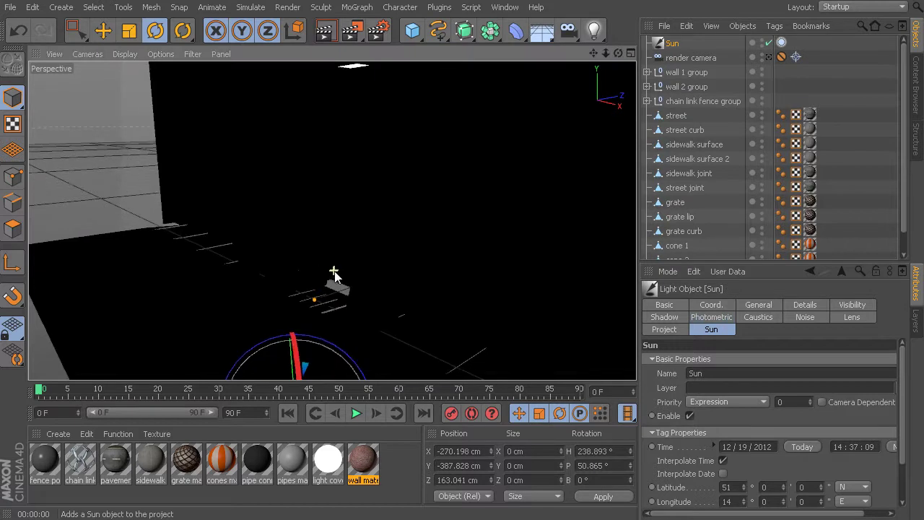
# Orbit the perspective view until the Sun light gizmo appears above the grid
pyautogui.keyDown('alt'); pyautogui.moveTo(334, 273); pyautogui.dragTo(359, 297); pyautogui.keyUp('alt')
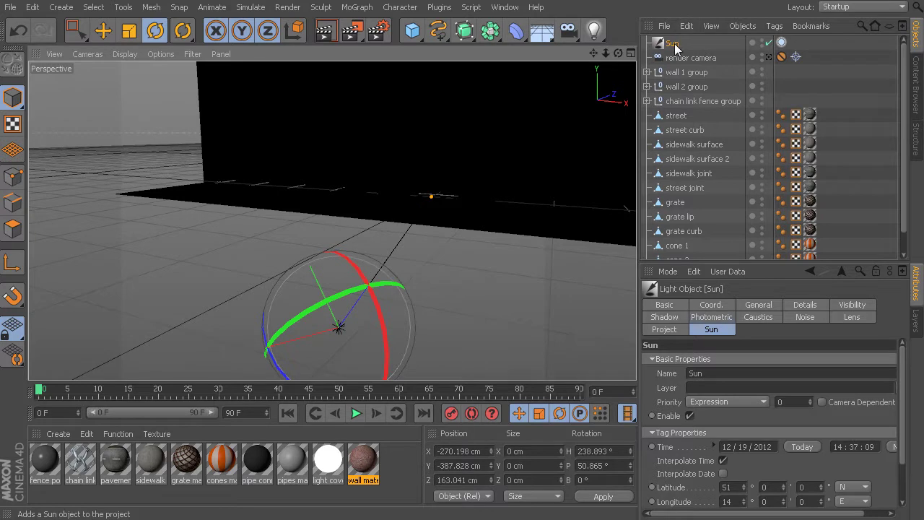
# Open the sun tag's settings and update its time to the current moment
pyautogui.click(782, 44)
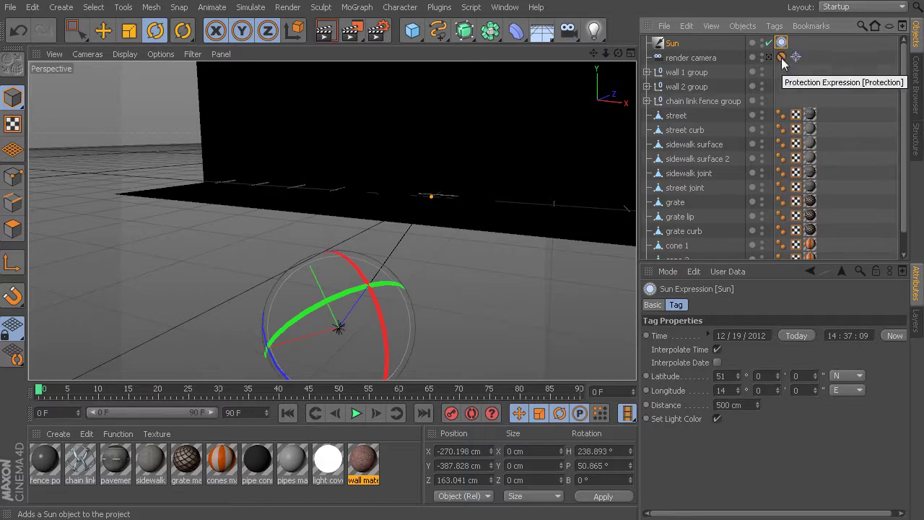
pyautogui.click(735, 376)
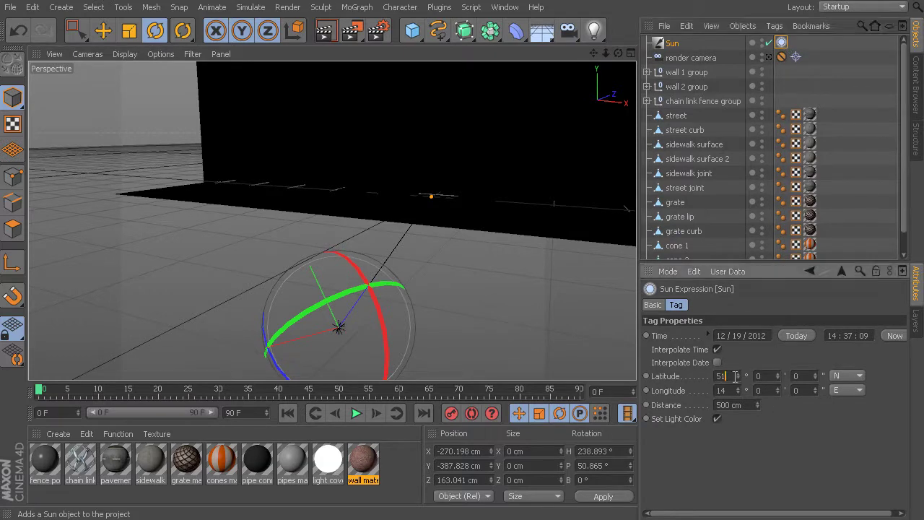
pyautogui.doubleClick(735, 376)
pyautogui.doubleClick(728, 391)
pyautogui.click(886, 338)
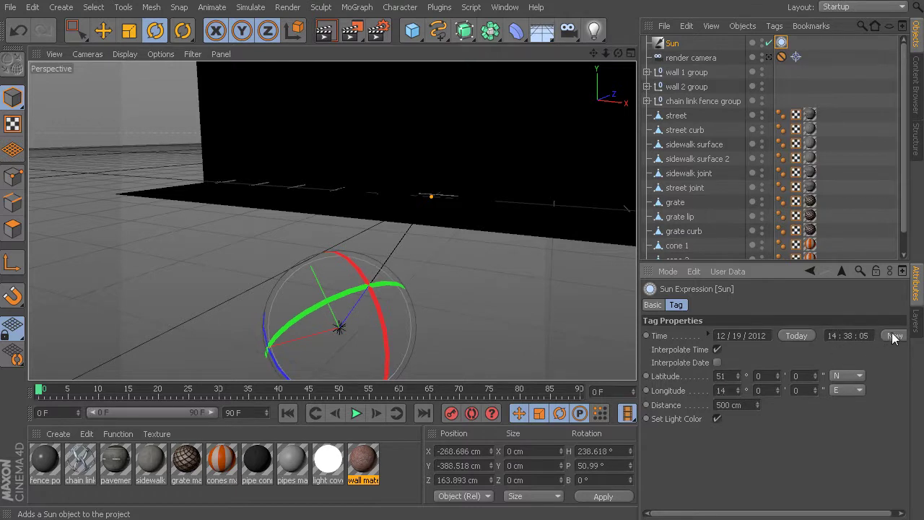
pyautogui.doubleClick(722, 391)
# Set the sun tag's latitude to 34° N and longitude to 118° W
pyautogui.click(729, 376)
pyautogui.write('34')
pyautogui.press('Return')
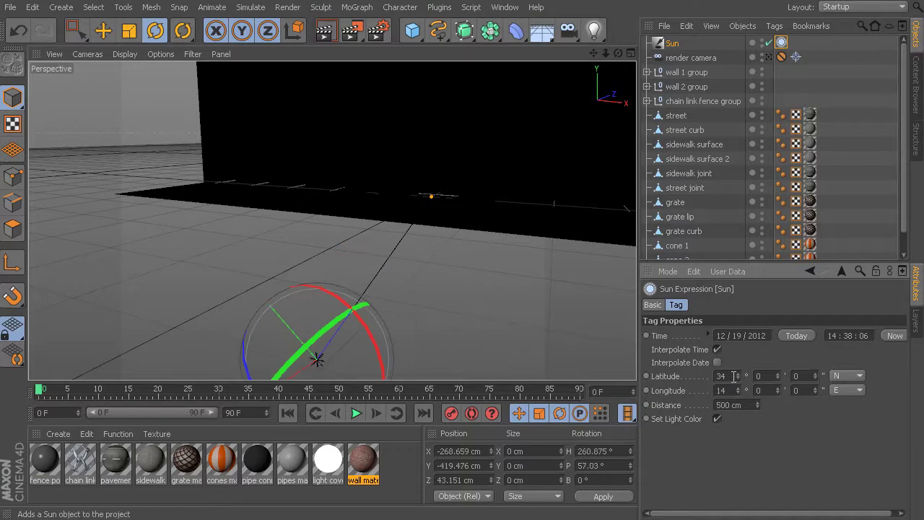
pyautogui.click(732, 390)
pyautogui.write('118')
pyautogui.press('Return')
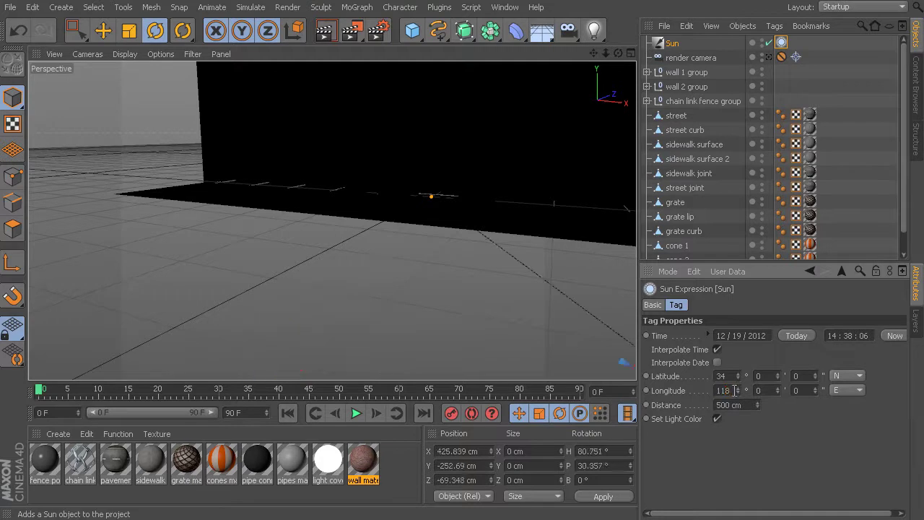
pyautogui.click(847, 403)
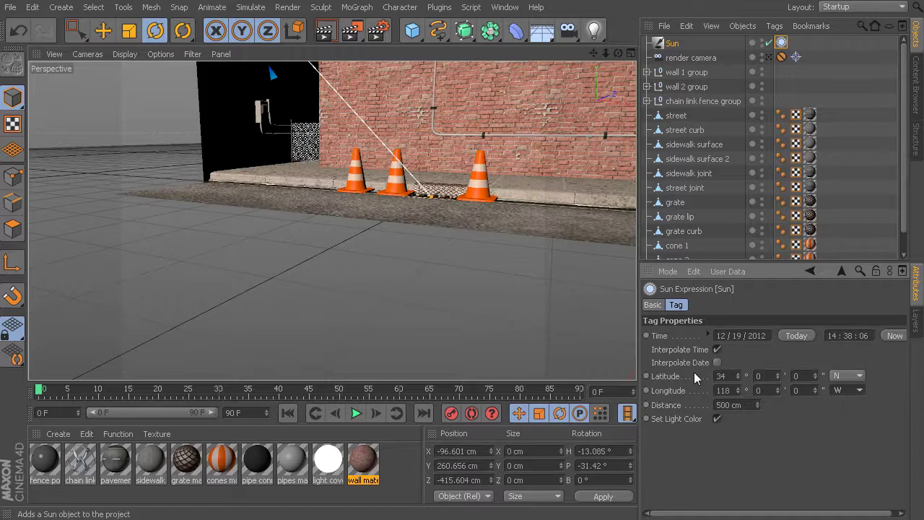
# Review the latitude and longitude values and orbit closer to see the sun above the cones
pyautogui.click(731, 376)
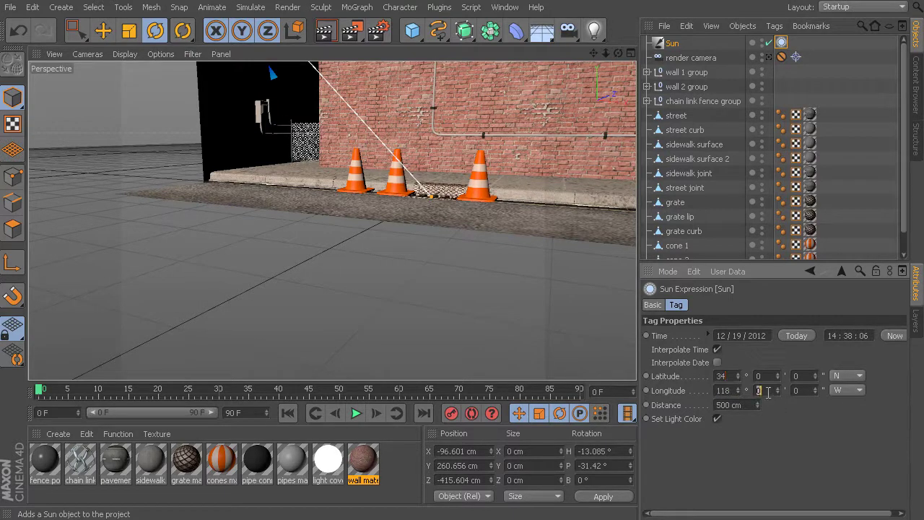
pyautogui.click(795, 390)
pyautogui.keyDown('alt'); pyautogui.moveTo(446, 240); pyautogui.dragTo(471, 302); pyautogui.keyUp('alt')
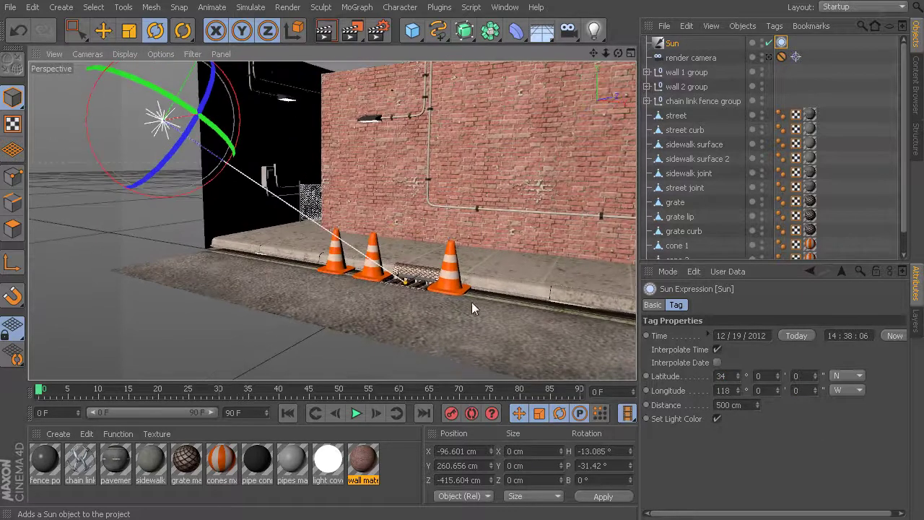
# Change the sun time's hour to 08, then to 20, giving 20:38:06
pyautogui.click(838, 338)
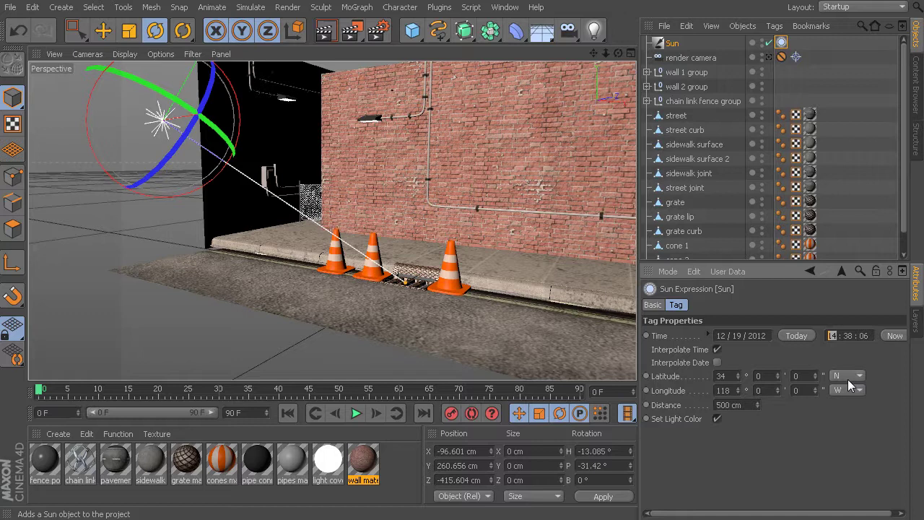
pyautogui.write('08')
pyautogui.press('Return')
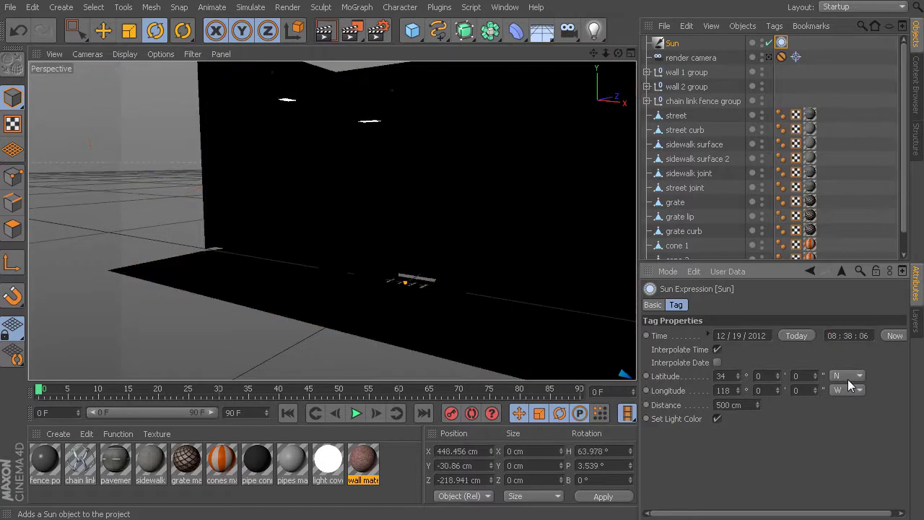
pyautogui.click(837, 337)
pyautogui.write('20')
pyautogui.press('Return')
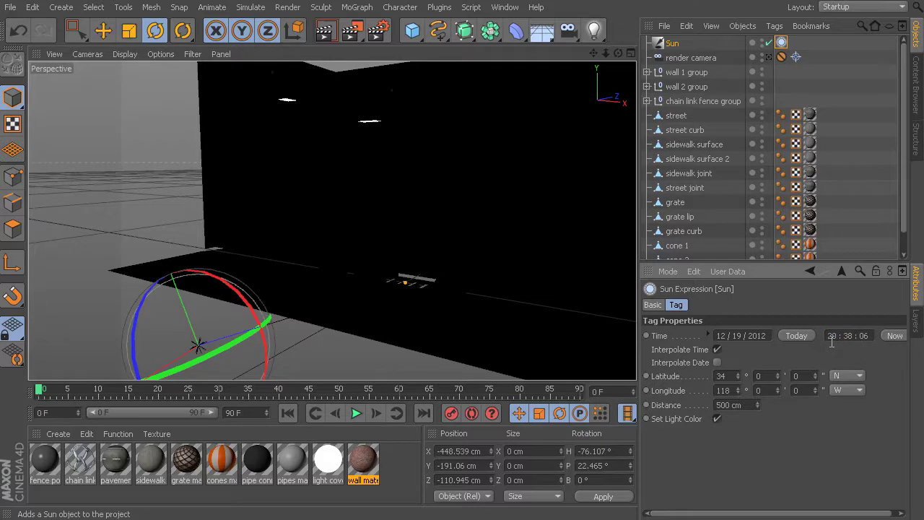
# Change the sun date's month to 8, making it 8/19/2012
pyautogui.click(724, 337)
pyautogui.write('8')
pyautogui.press('Return')
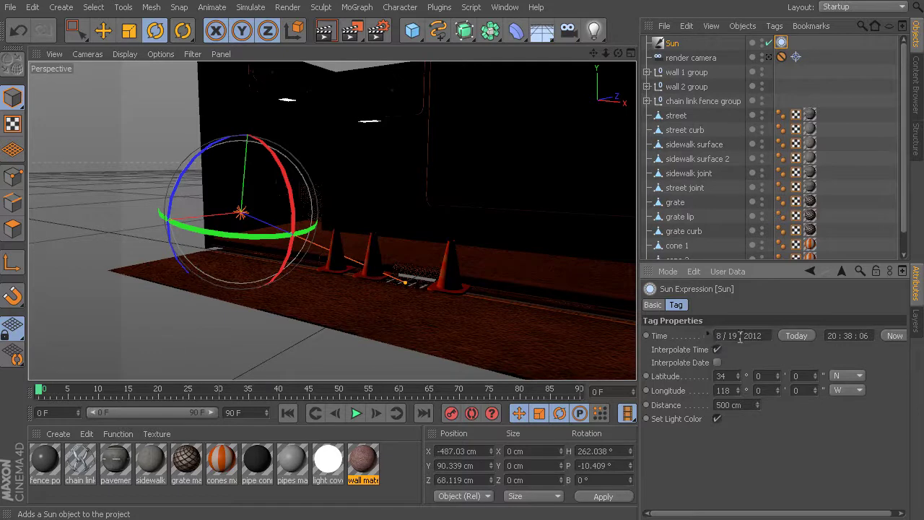
# Set the hour to 18 (18:38:06) and preview the evening shadows in a live render region
pyautogui.doubleClick(833, 335)
pyautogui.write('18')
pyautogui.press('Return')
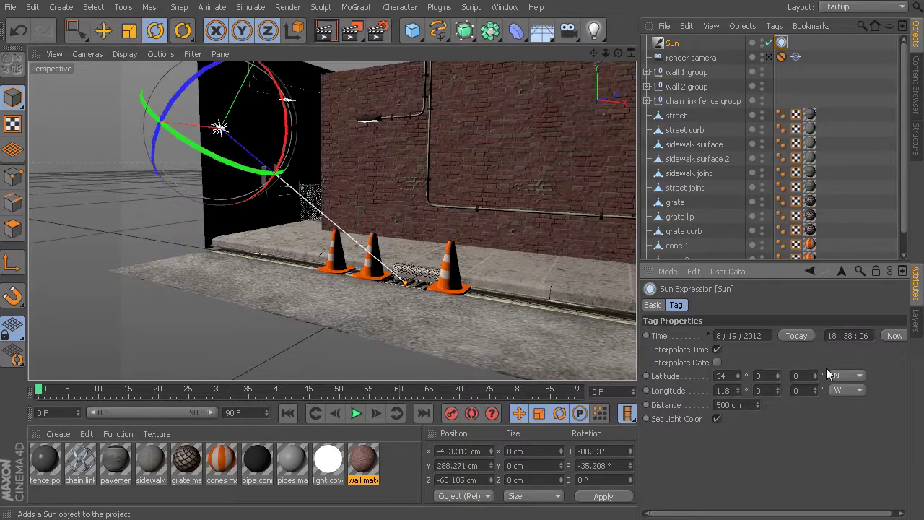
pyautogui.keyDown('alt'); pyautogui.moveTo(429, 289); pyautogui.dragTo(436, 266); pyautogui.keyUp('alt')
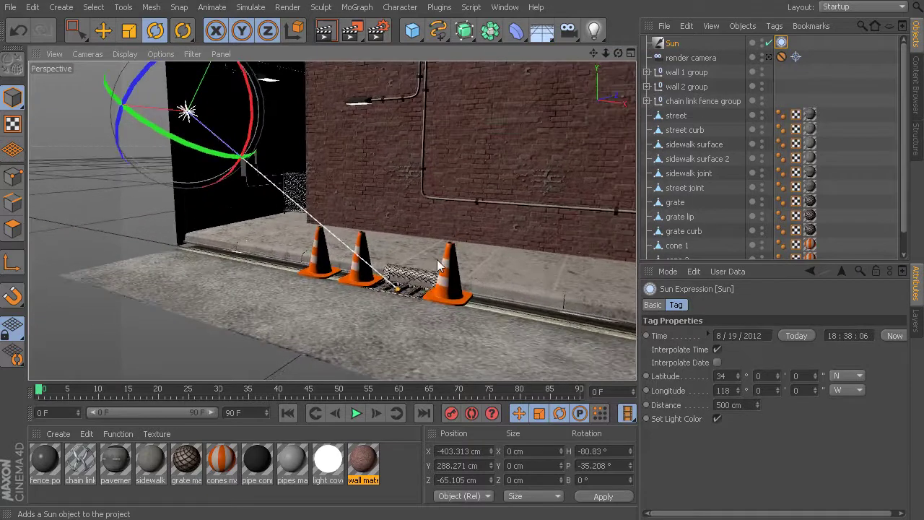
pyautogui.hotkey('alt', 'r')
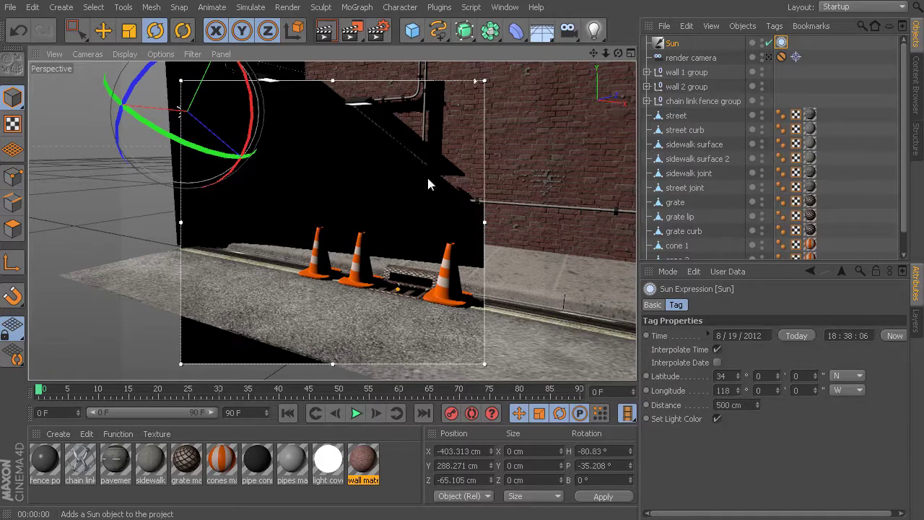
# Change the sun time's hour from 20 to 10, giving 10:38:06
pyautogui.moveTo(839, 338); pyautogui.dragTo(828, 337)
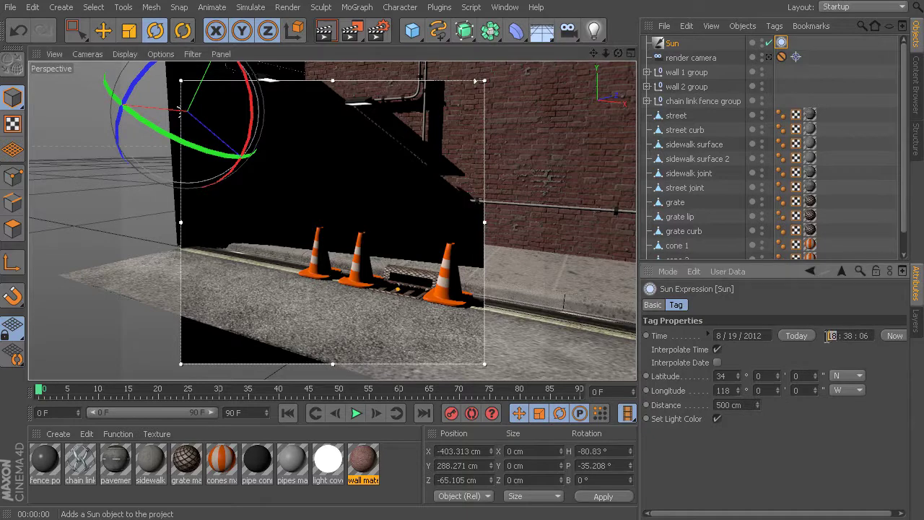
pyautogui.write('20')
pyautogui.press('Return')
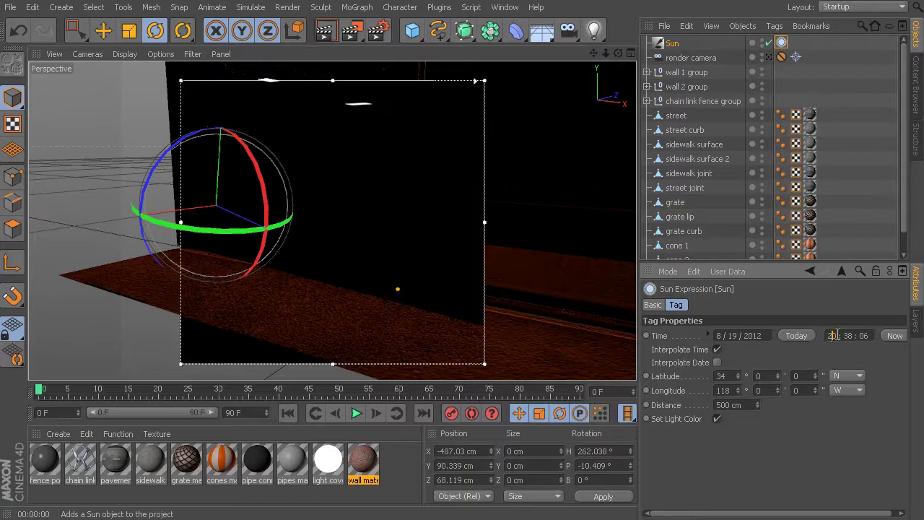
pyautogui.write('1')
pyautogui.press('Return')
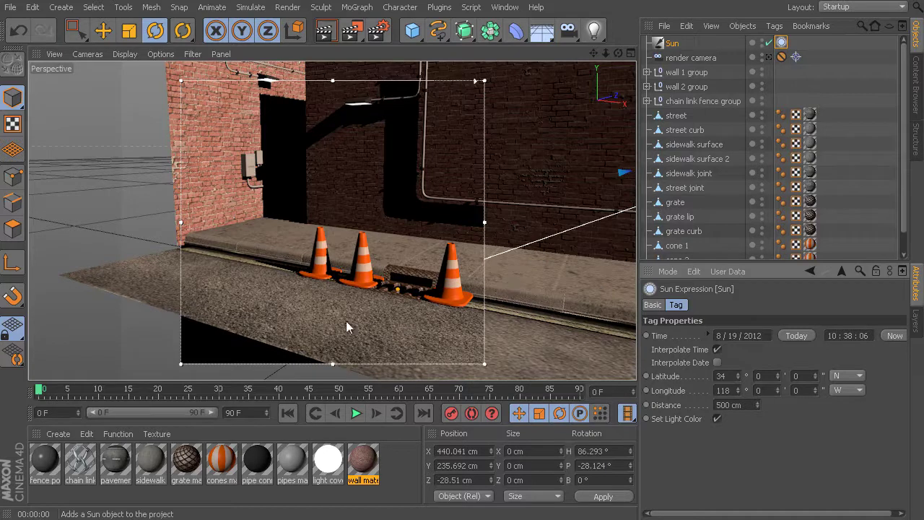
# Orbit around the wall and cones to check the morning lighting
pyautogui.keyDown('alt'); pyautogui.moveTo(366, 307); pyautogui.dragTo(232, 287); pyautogui.keyUp('alt')
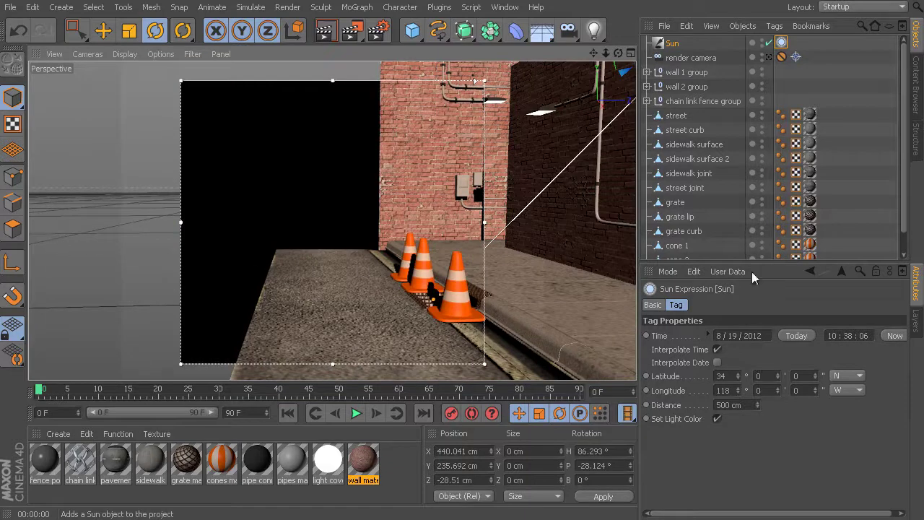
pyautogui.keyDown('alt'); pyautogui.moveTo(390, 244); pyautogui.dragTo(579, 263); pyautogui.keyUp('alt')
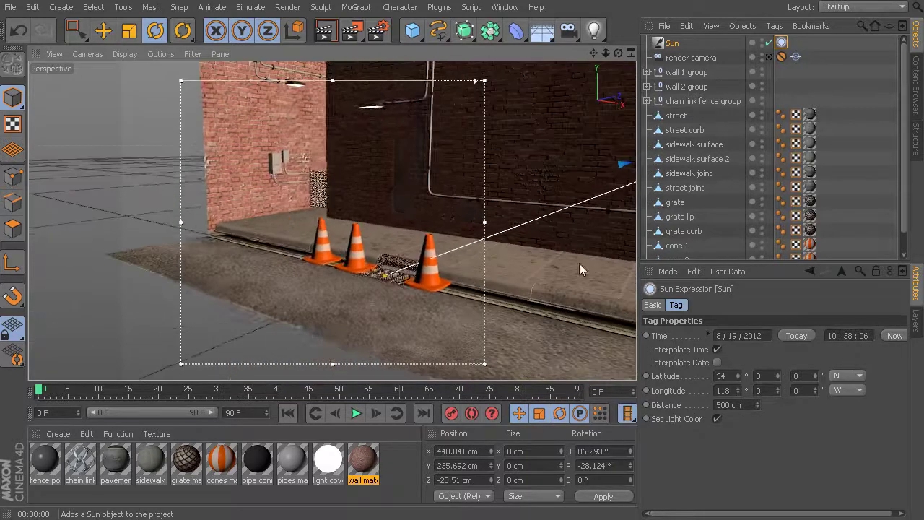
pyautogui.keyDown('alt'); pyautogui.moveTo(452, 200); pyautogui.dragTo(417, 226); pyautogui.keyUp('alt')
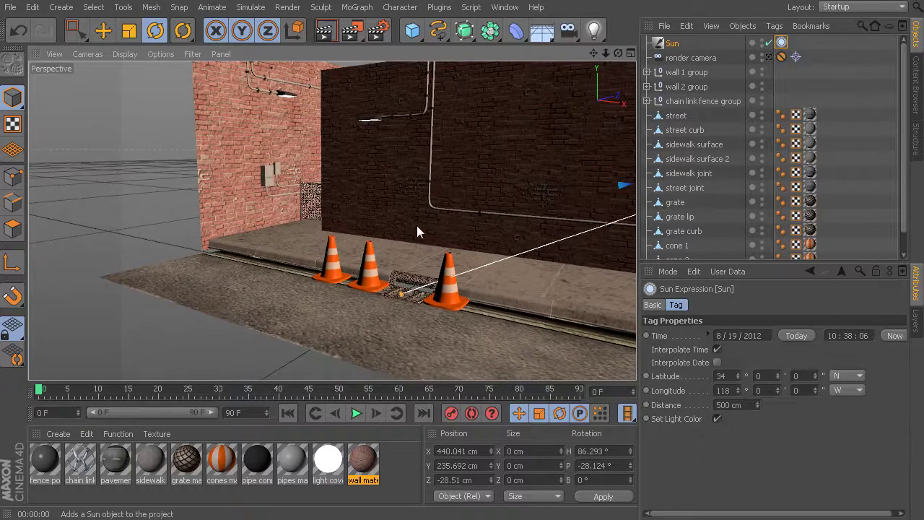
# Add a Null object to the scene
pyautogui.click(61, 8)
pyautogui.moveTo(75, 29)
pyautogui.click(129, 34)
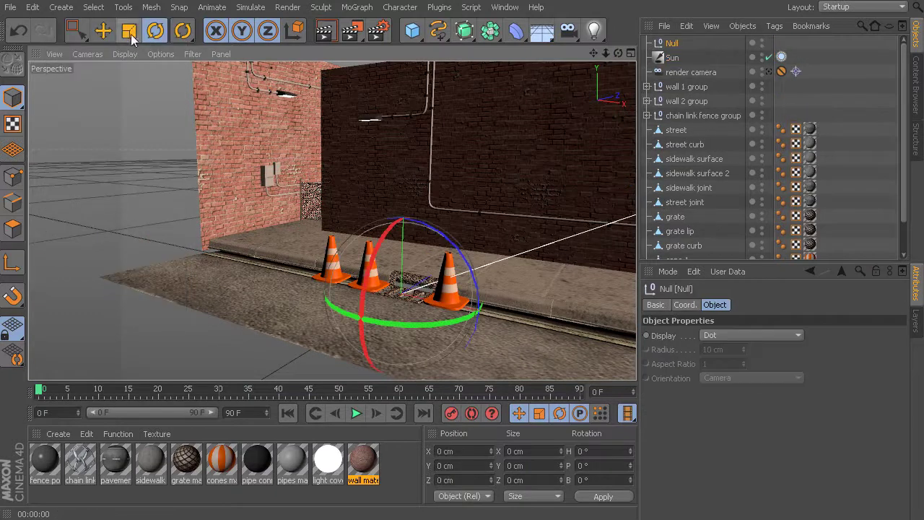
# Parent the Sun under the Null and rotate the Null's heading to about -80°
pyautogui.moveTo(672, 44); pyautogui.dragTo(677, 52)
pyautogui.click(679, 58)
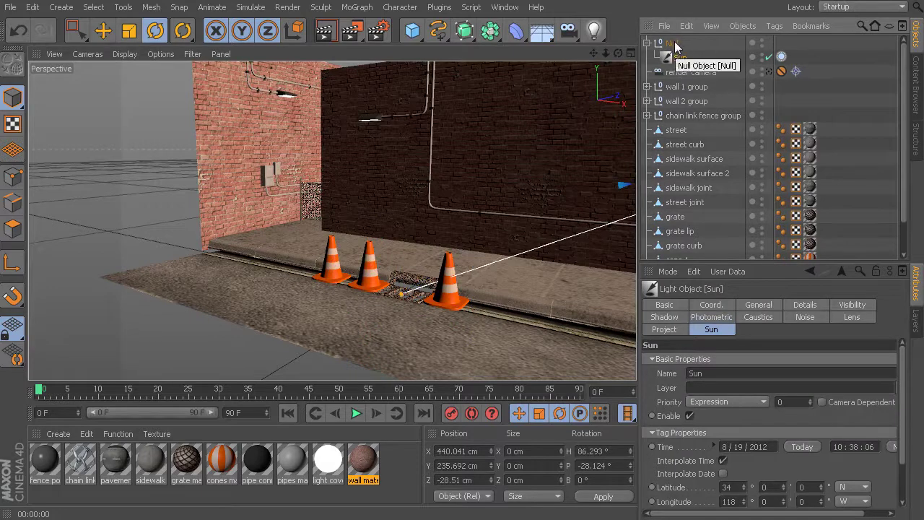
pyautogui.click(671, 43)
pyautogui.moveTo(419, 318); pyautogui.dragTo(273, 279)
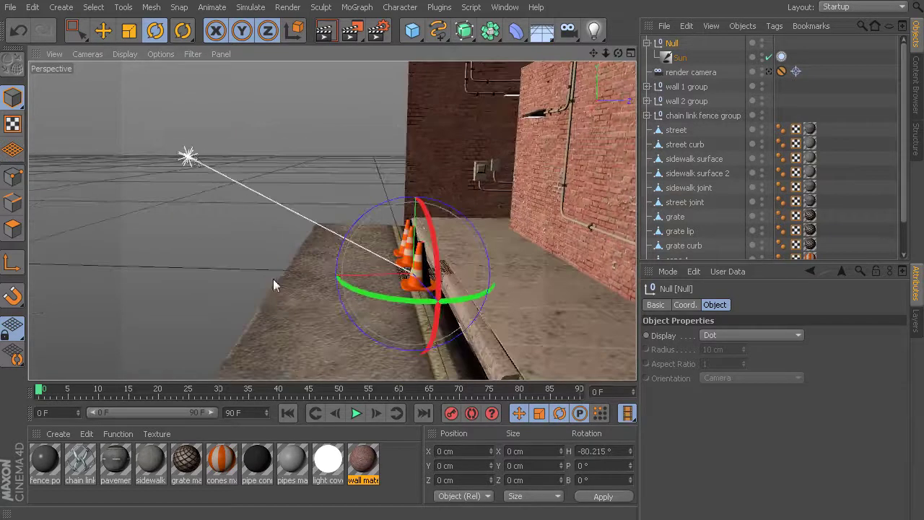
# Try the Sun's time at 12 o'clock, then at 15:38:06
pyautogui.click(682, 58)
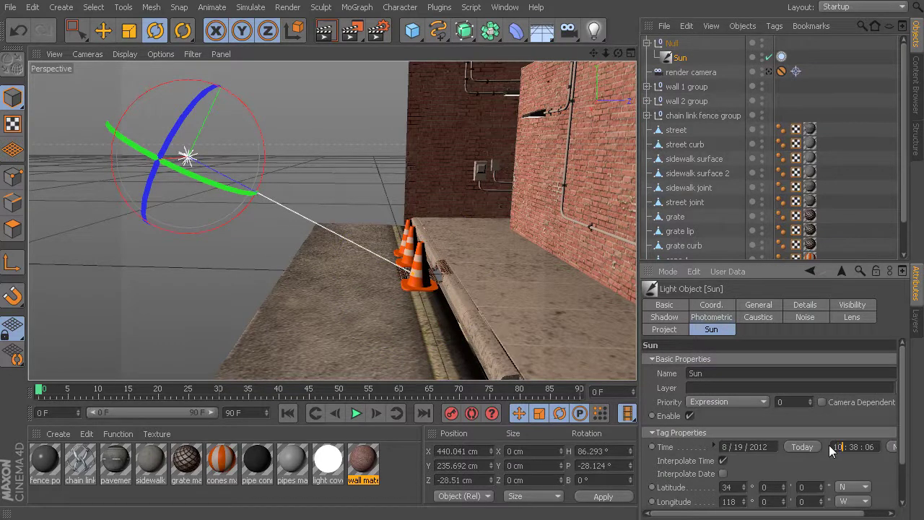
pyautogui.write('2')
pyautogui.press('Return')
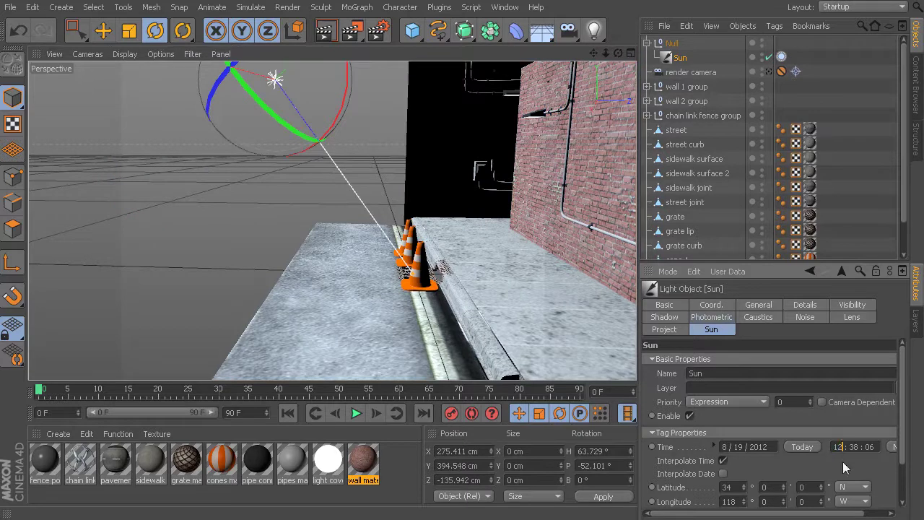
pyautogui.press('Return')
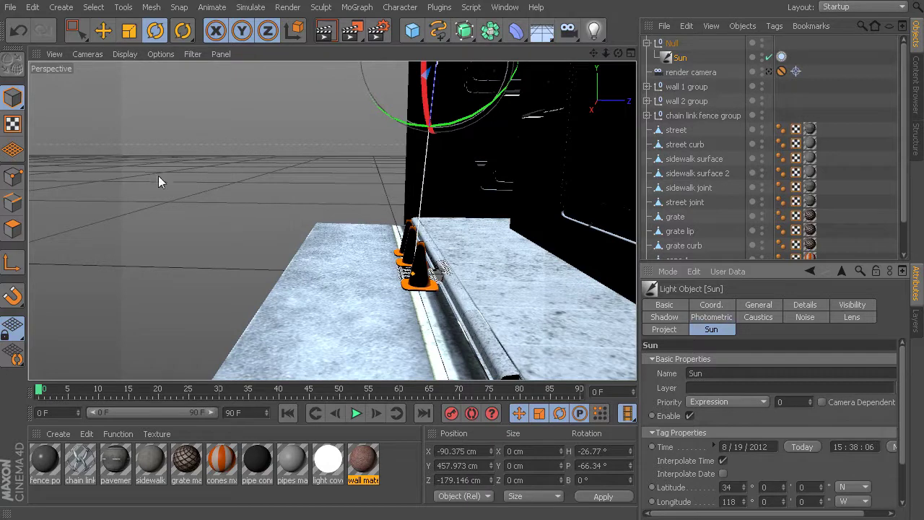
# Set the Sun's time to 18:38:06 for darker evening light
pyautogui.keyDown('alt'); pyautogui.moveTo(280, 117); pyautogui.dragTo(501, 200); pyautogui.keyUp('alt')
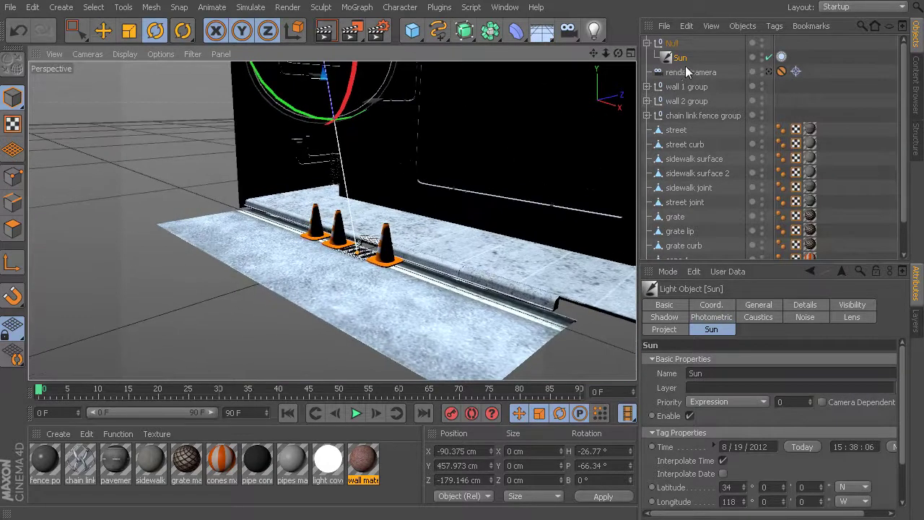
pyautogui.click(673, 43)
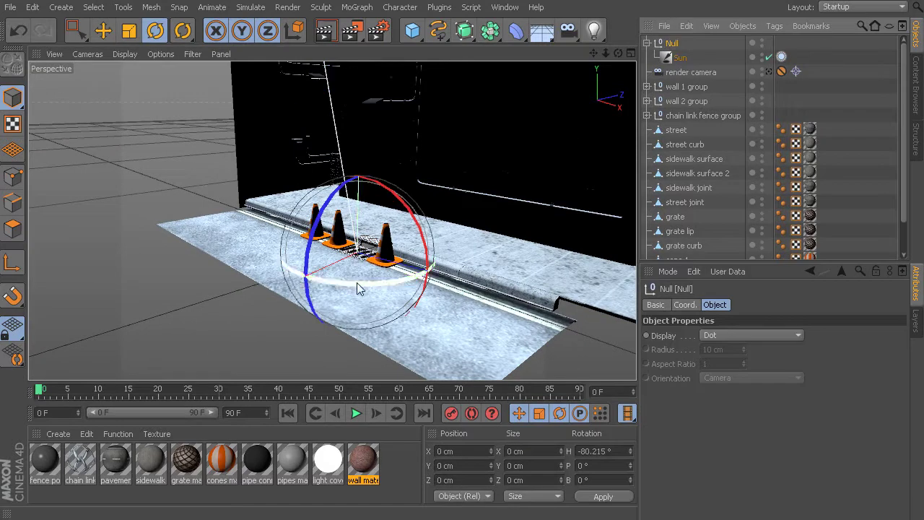
pyautogui.click(679, 58)
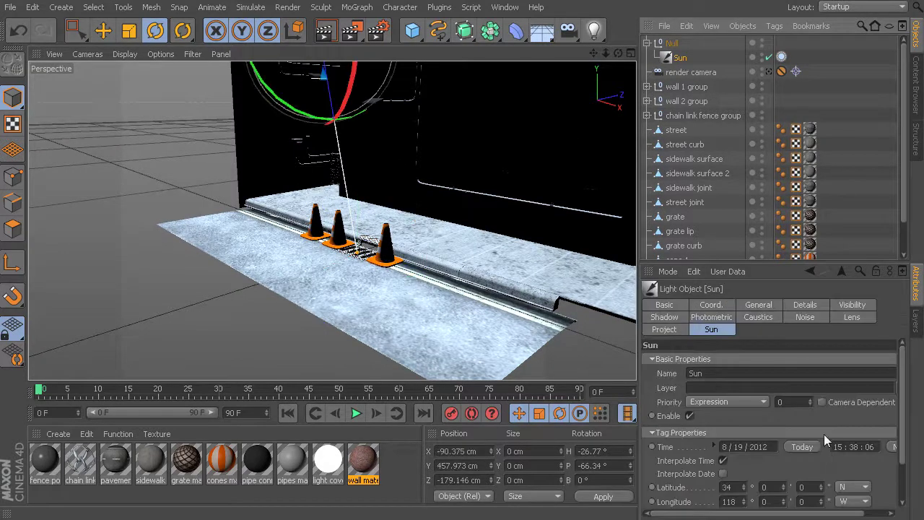
pyautogui.click(842, 447)
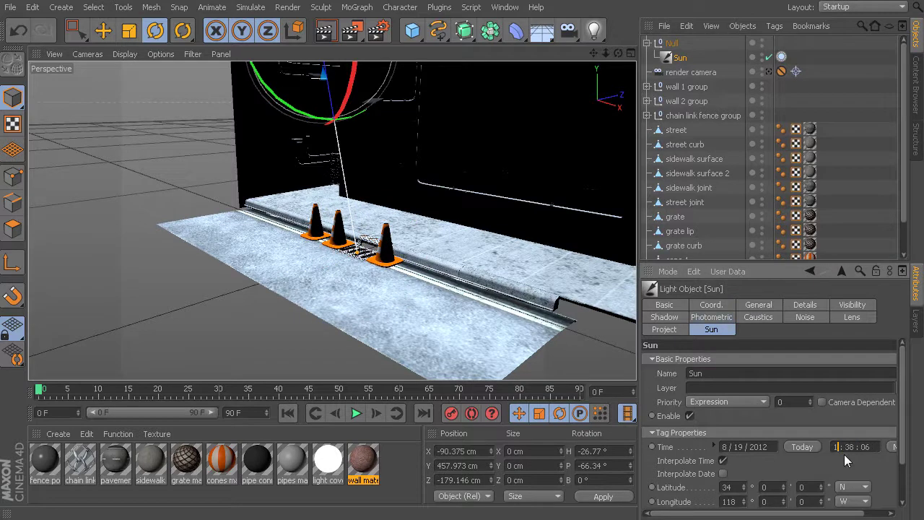
pyautogui.write('8')
pyautogui.press('Return')
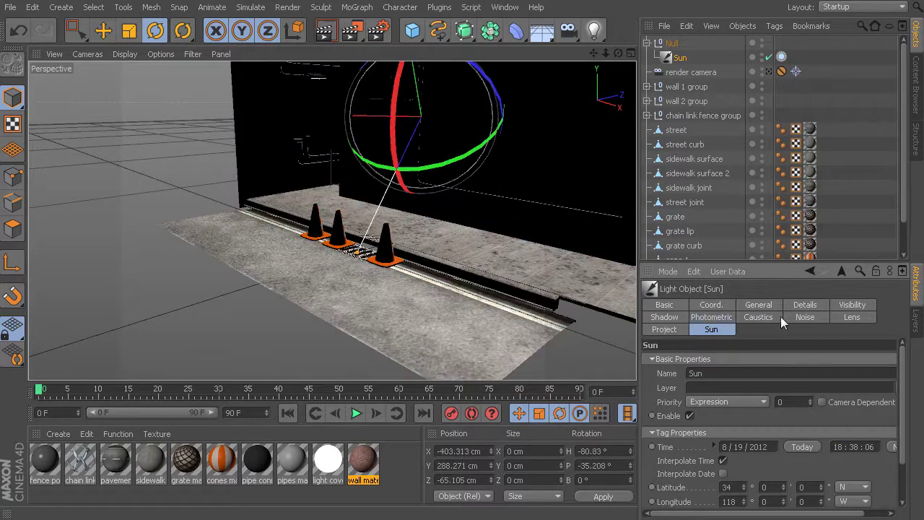
# Rotate the Null to heading about -269° so sunlight hits the wall, then preview with Interactive Render Region (Alt+R)
pyautogui.click(671, 44)
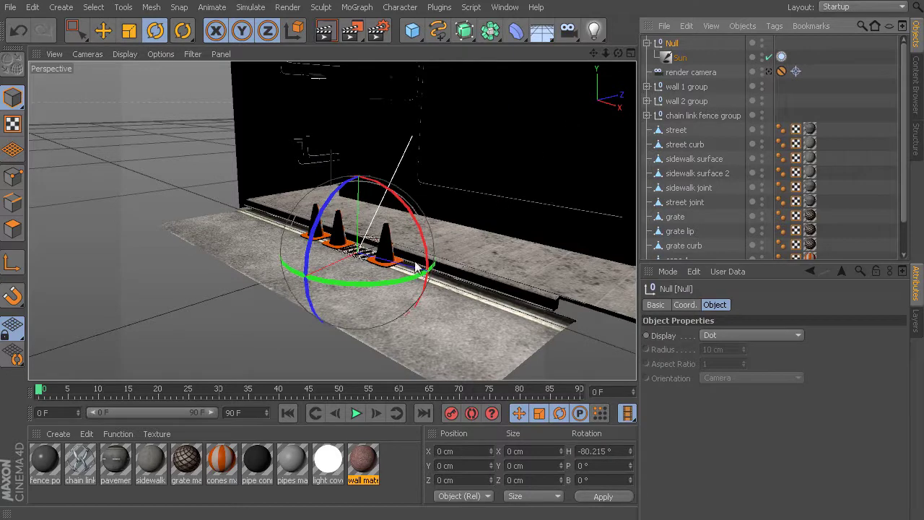
pyautogui.moveTo(395, 281); pyautogui.dragTo(275, 269)
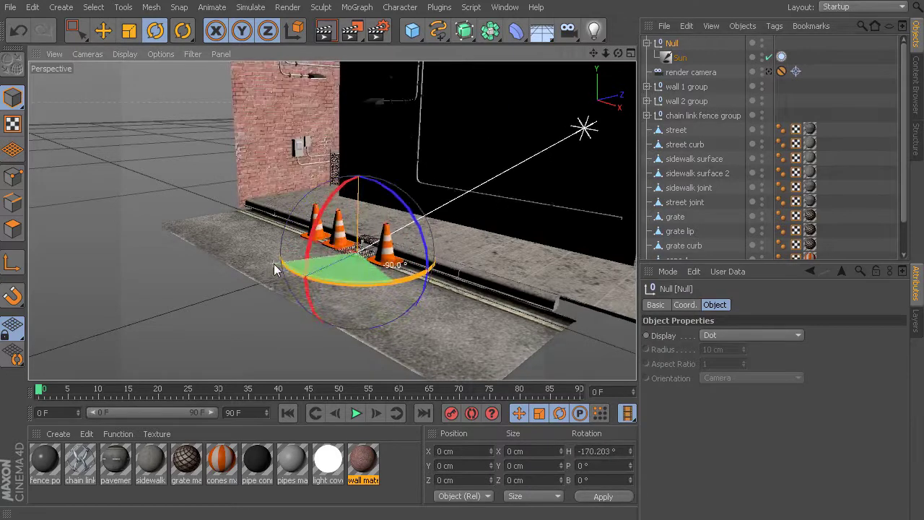
pyautogui.moveTo(385, 280); pyautogui.dragTo(249, 256)
pyautogui.hotkey('alt', 'r')
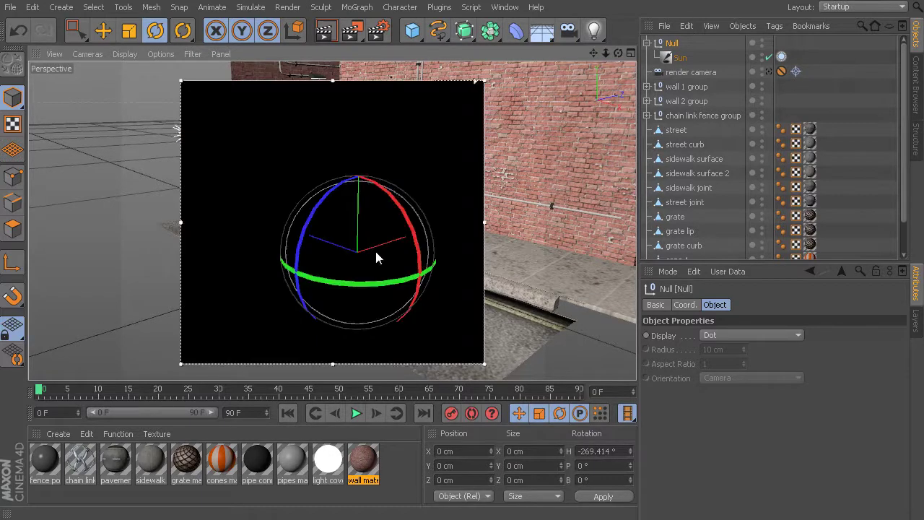